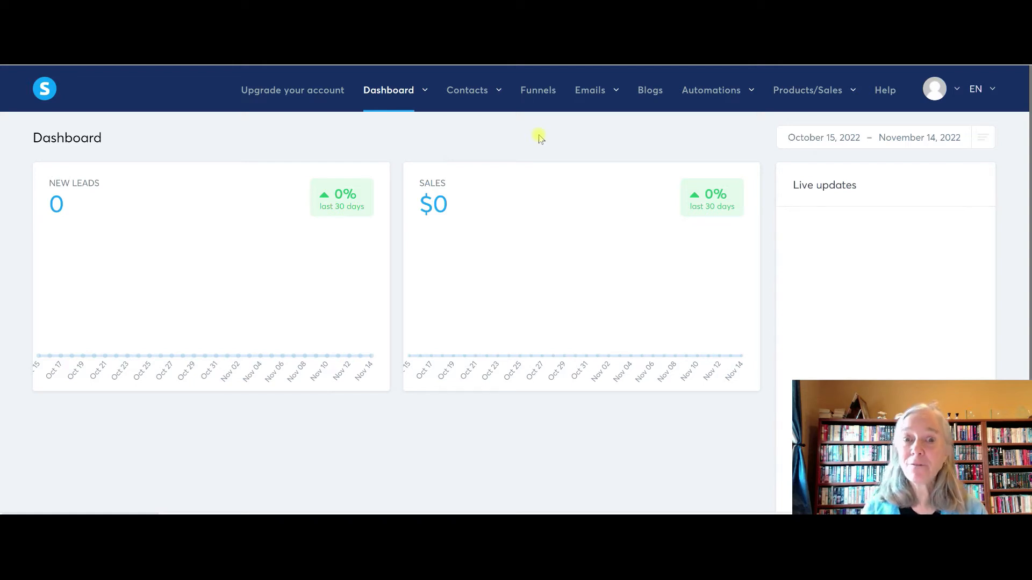
- Open the "7 Steps Free Book" funnel to review its steps
click(530, 91)
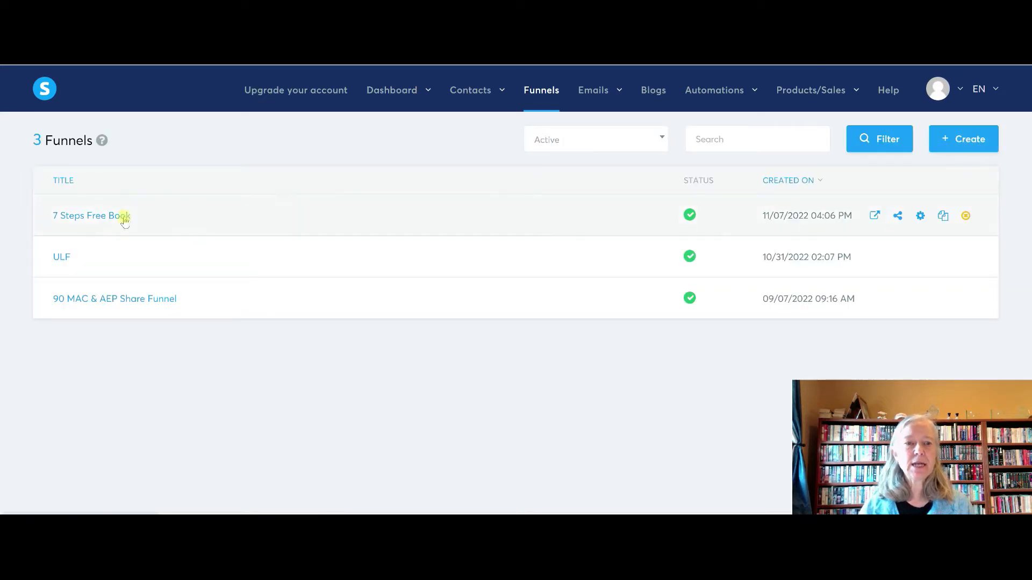
click(124, 220)
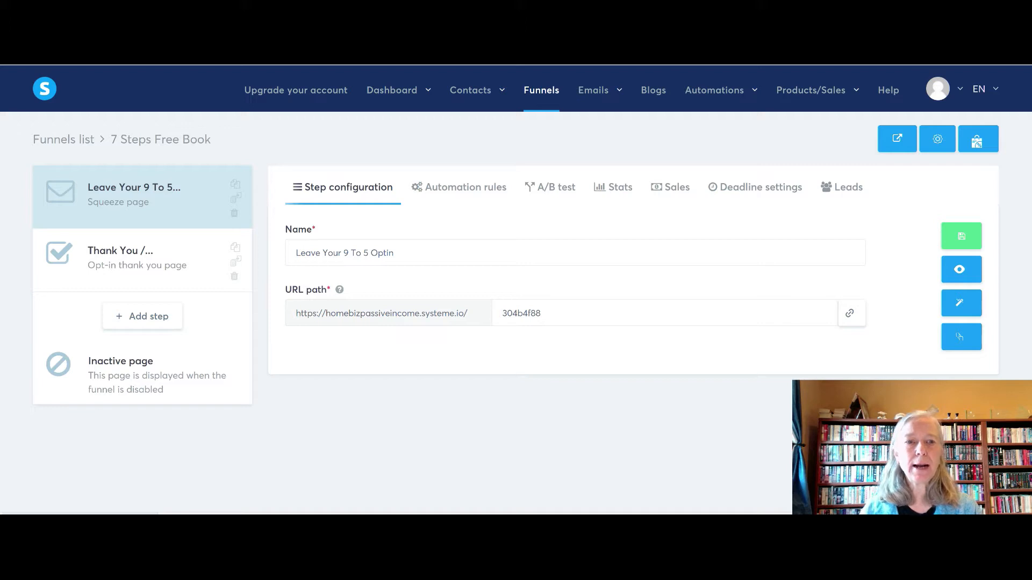
- Create a new email campaign named "7steps Test" without a description
mouse_move(593, 91)
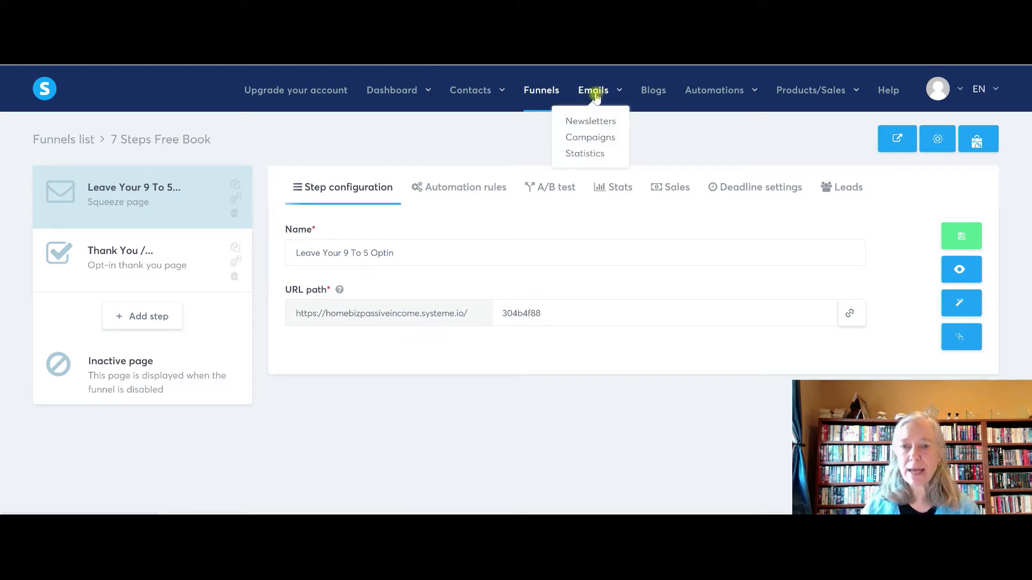
click(599, 142)
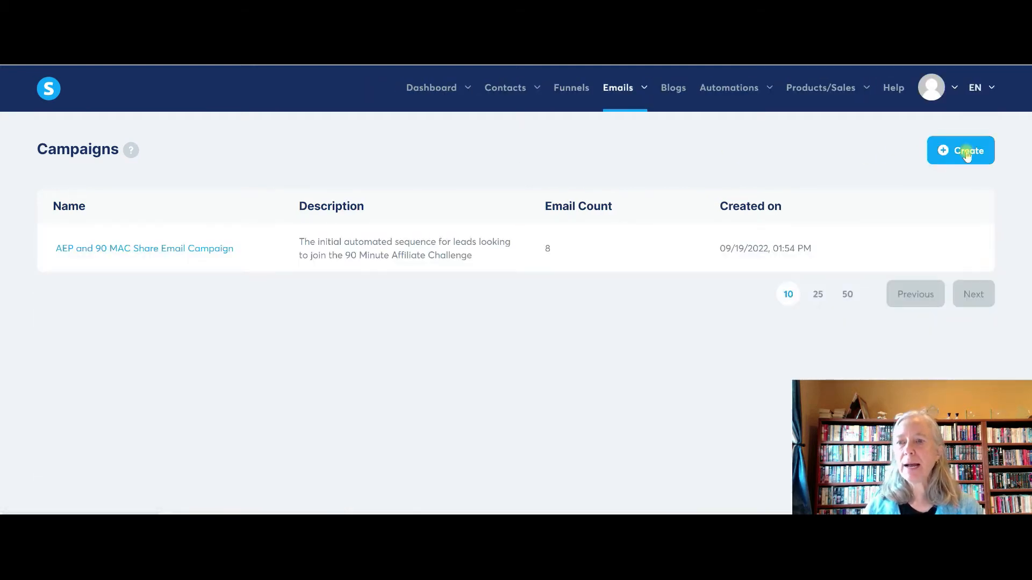
click(967, 154)
click(523, 235)
text(7)
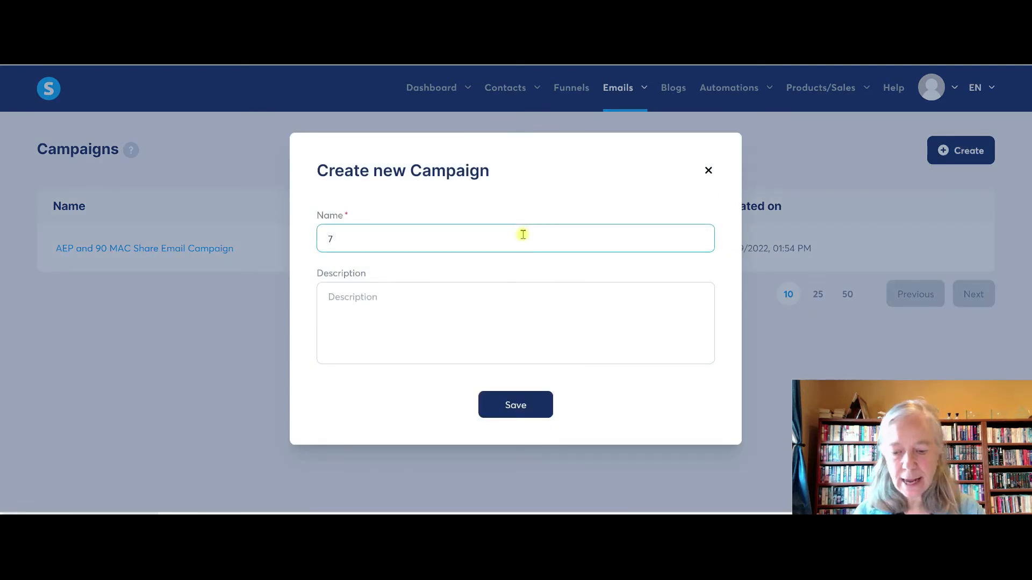
text(steps)
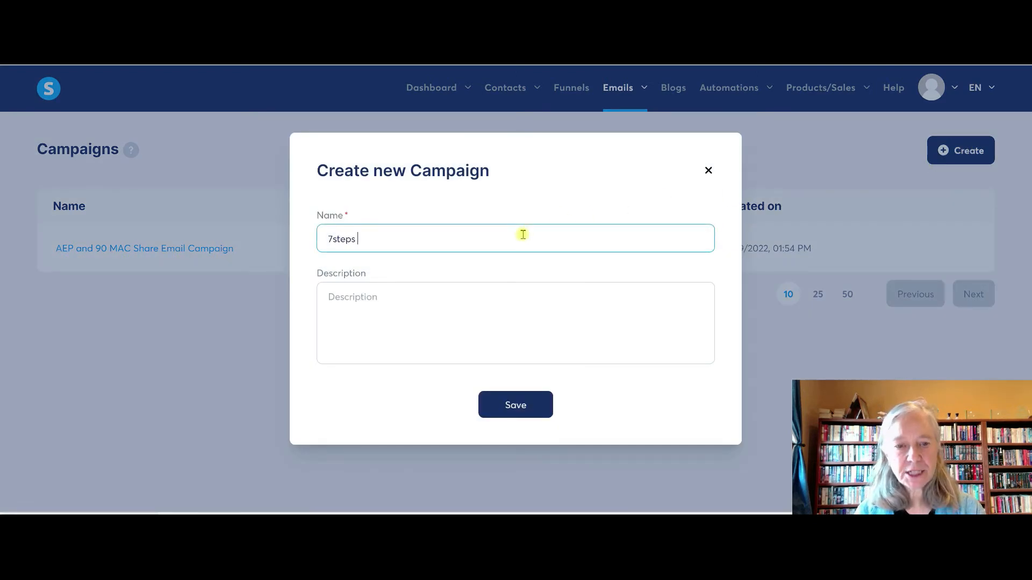
text( Test)
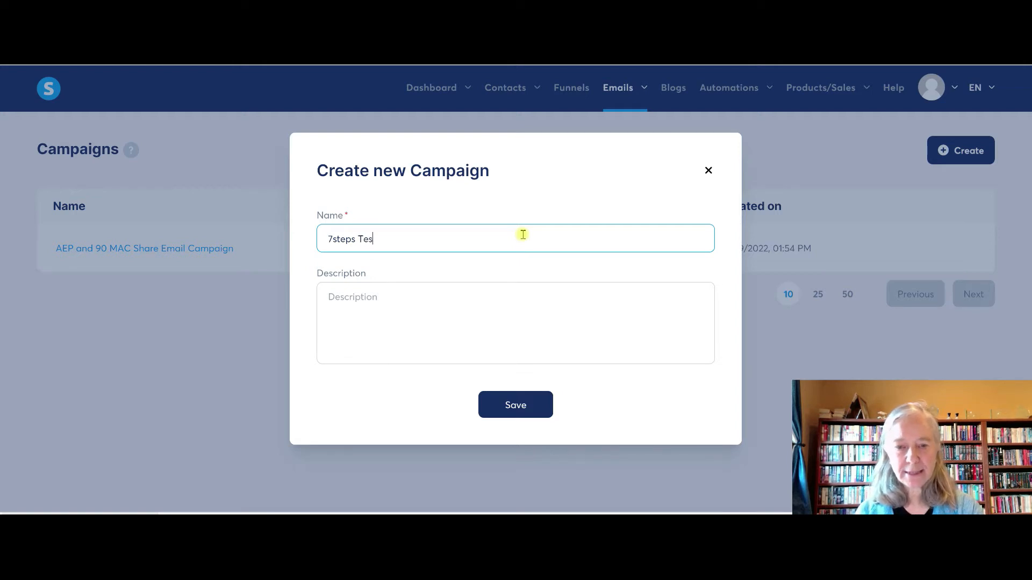
click(433, 301)
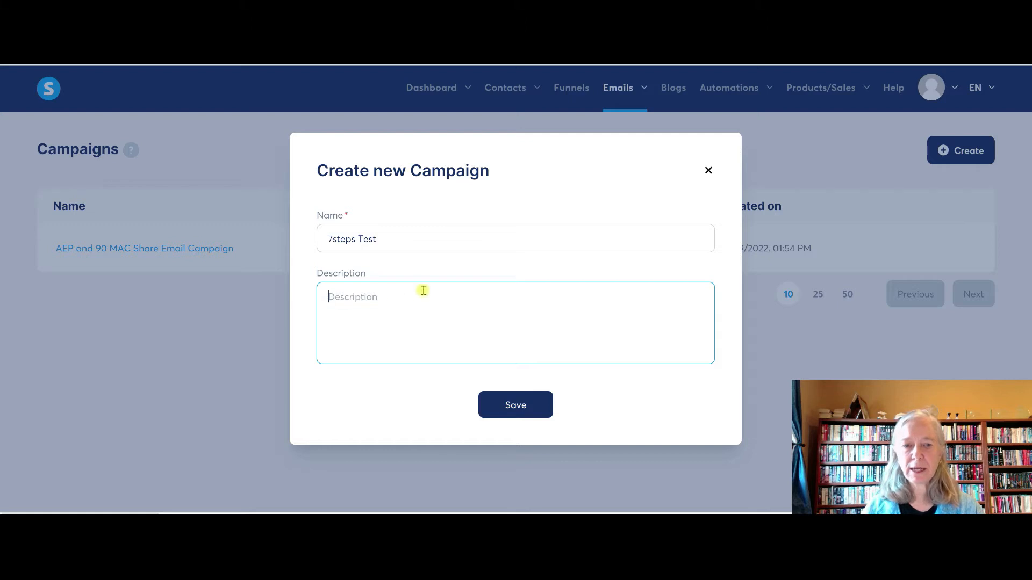
click(513, 405)
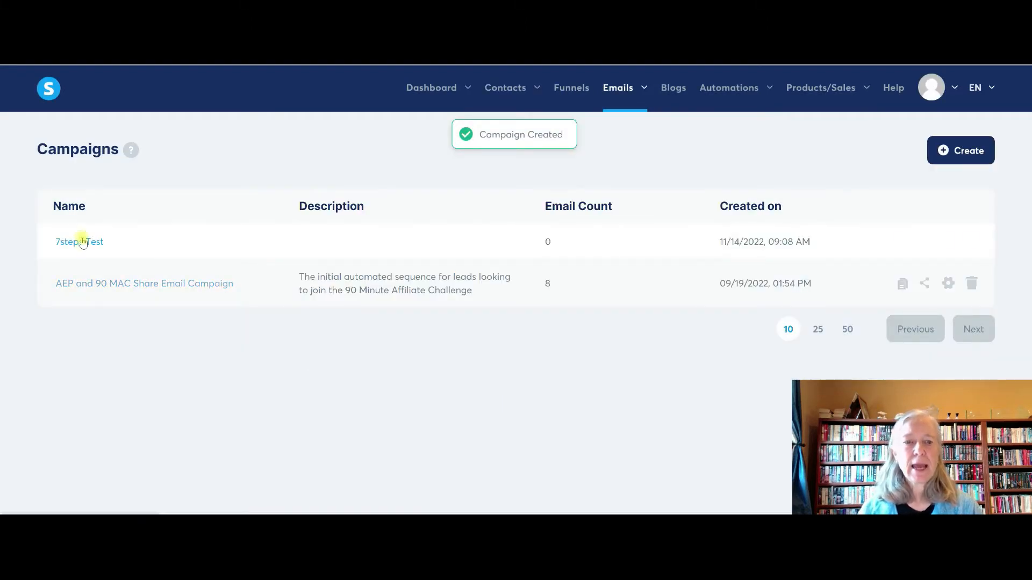
- Add an email to the 7steps Test campaign with the subject "here is your pdf", using the Classic editor
click(91, 244)
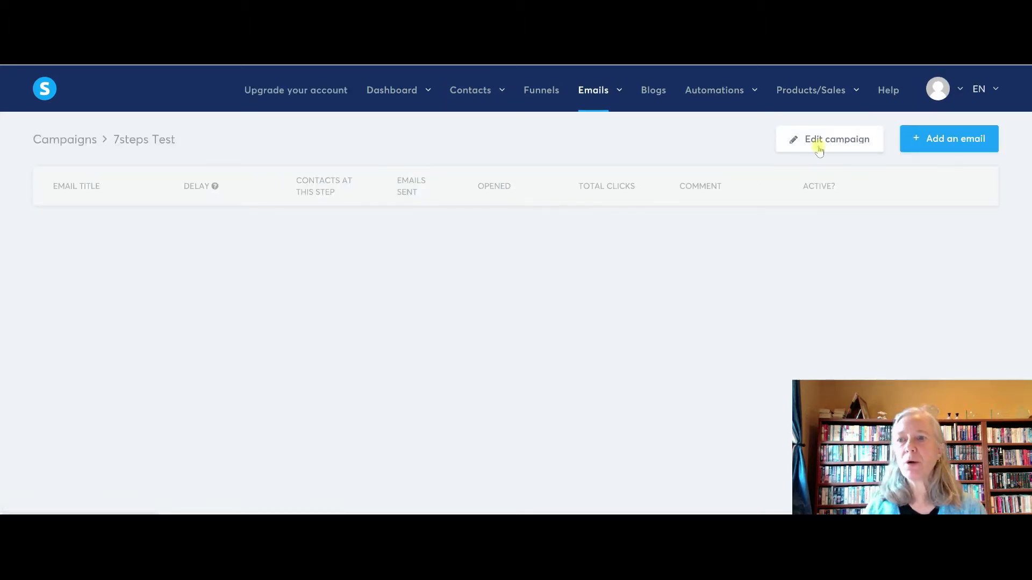
click(926, 140)
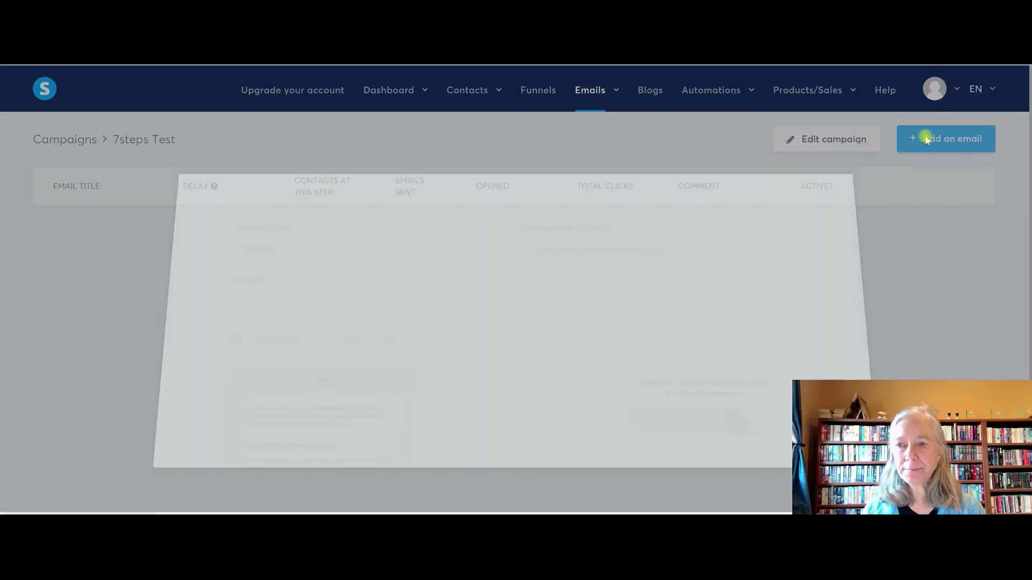
scroll(438, 306, down, 3)
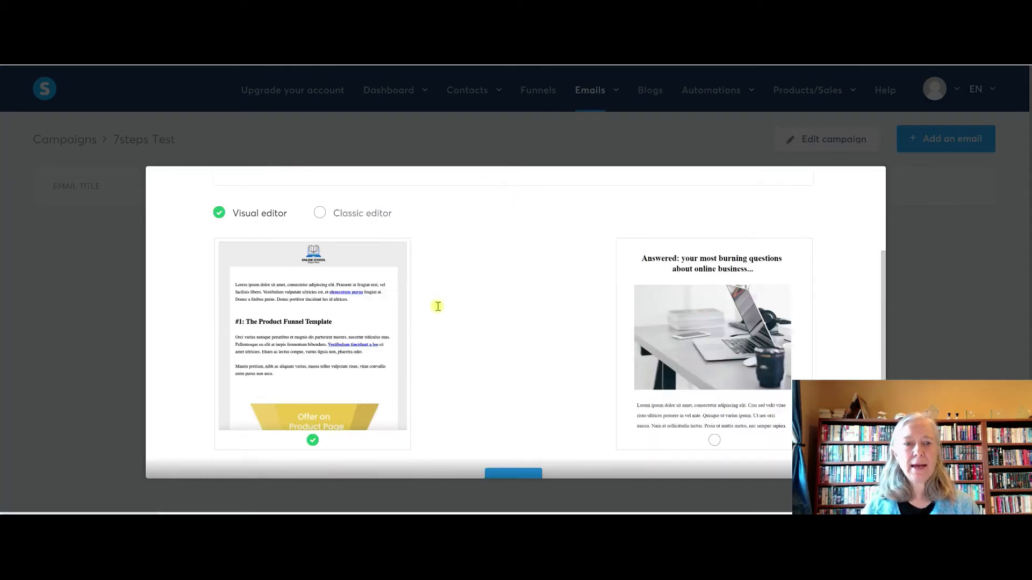
scroll(376, 277, up, 2)
click(308, 237)
text(here is your pdf)
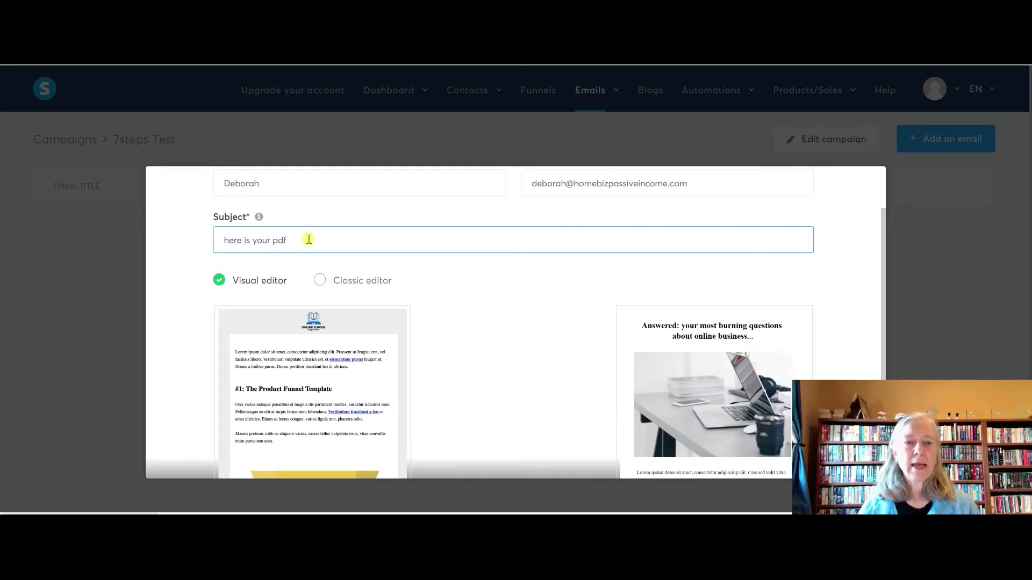
scroll(518, 285, down, 2)
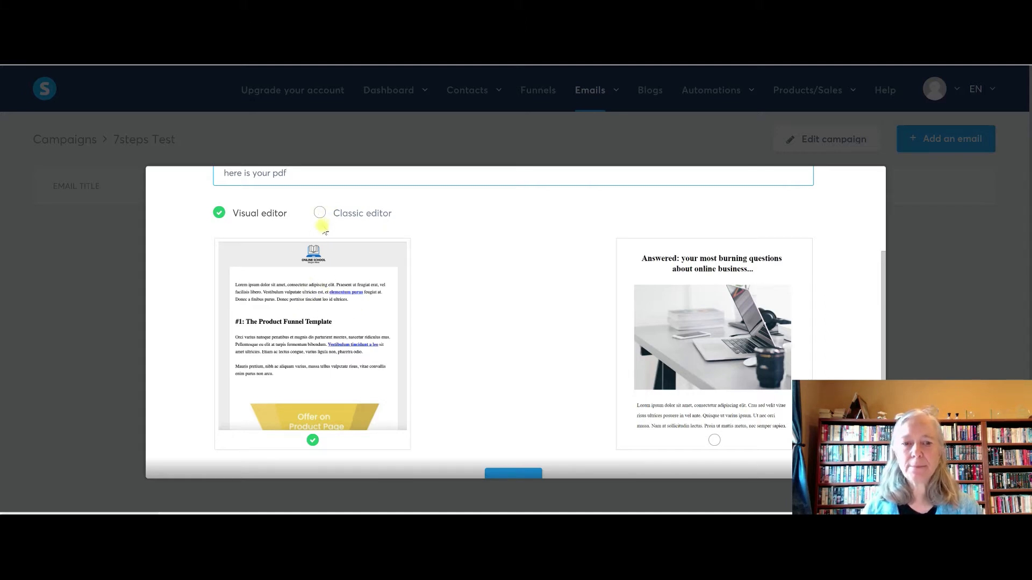
click(319, 214)
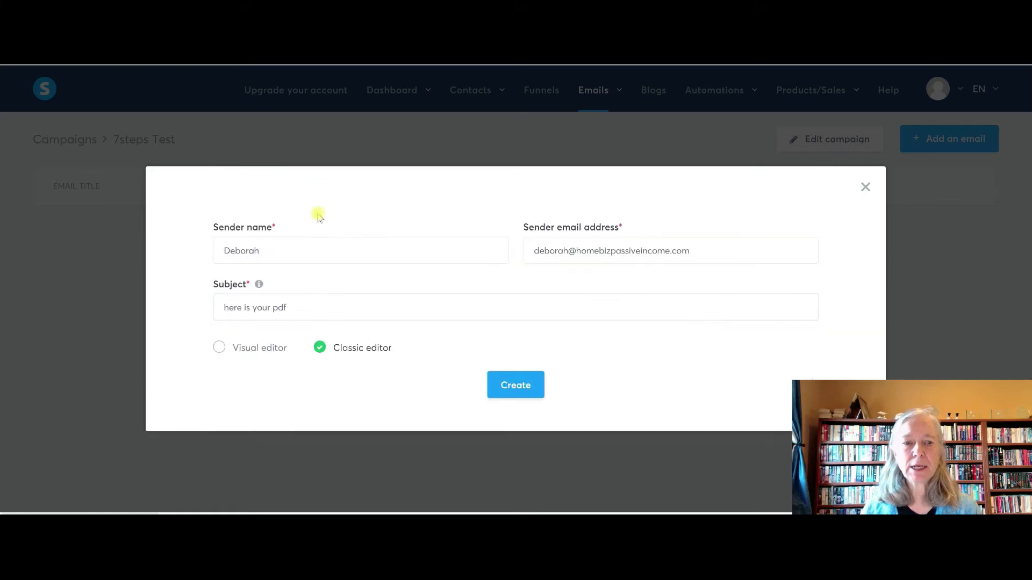
click(525, 386)
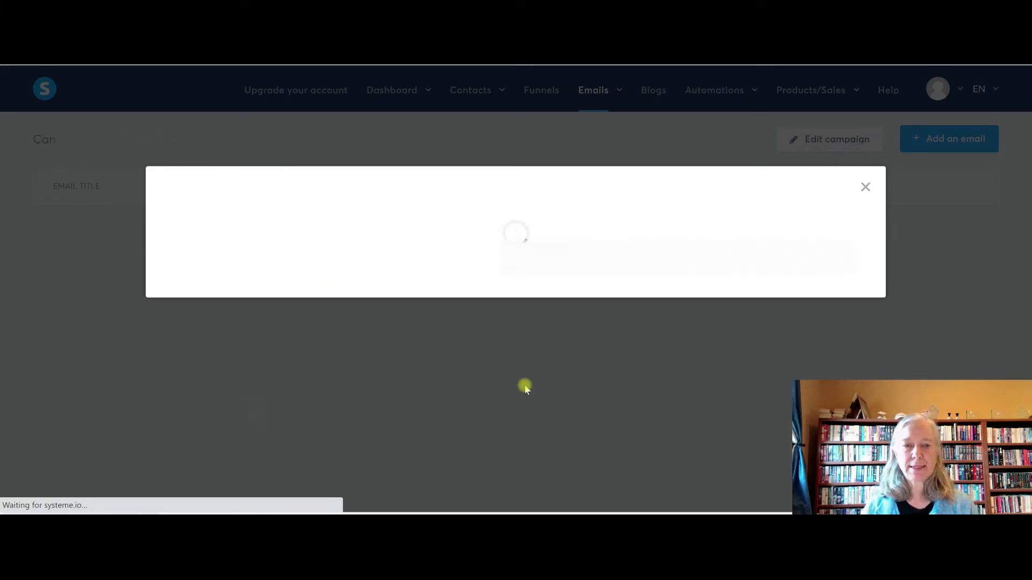
- Start the email body with the greeting "Hey {first_name}," using the first-name substitute variable
scroll(296, 289, down, 3)
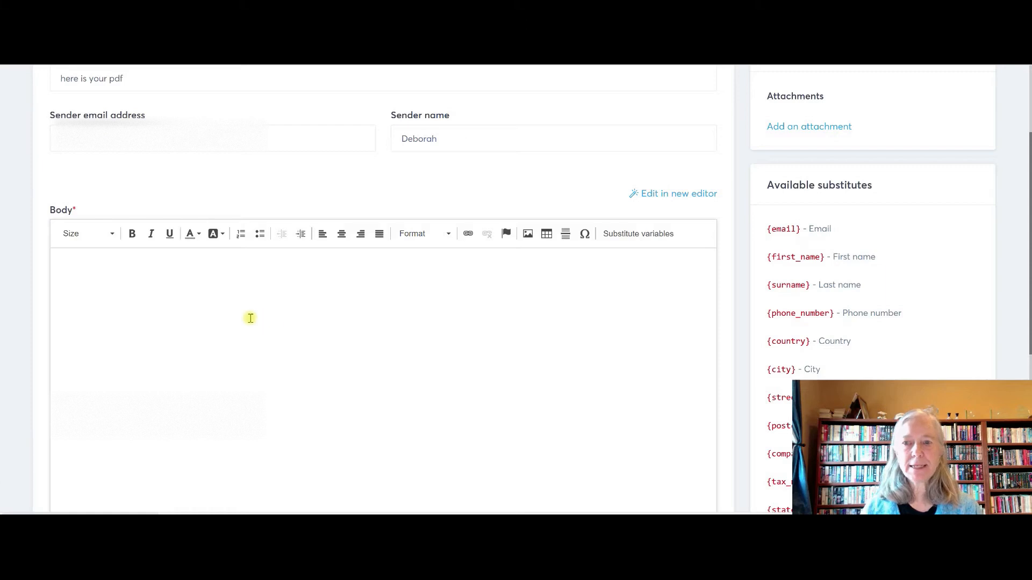
click(169, 296)
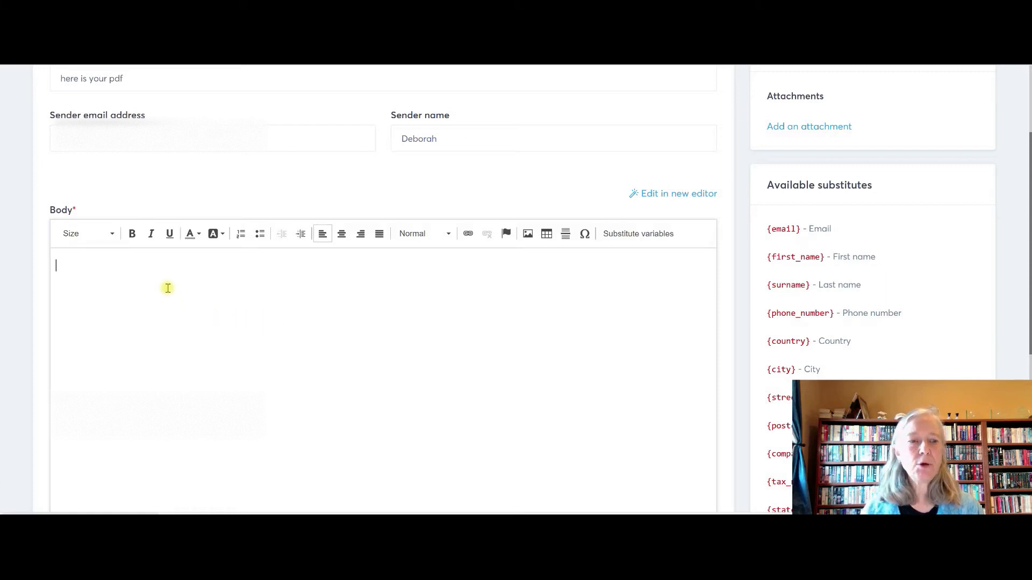
text(Hey)
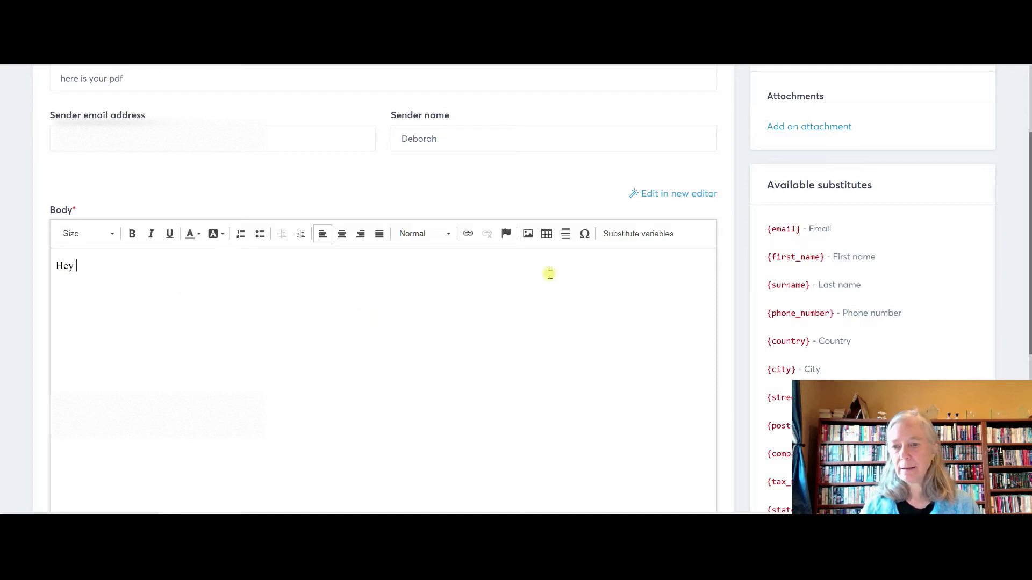
drag(825, 256, 763, 262)
key(ctrl+c)
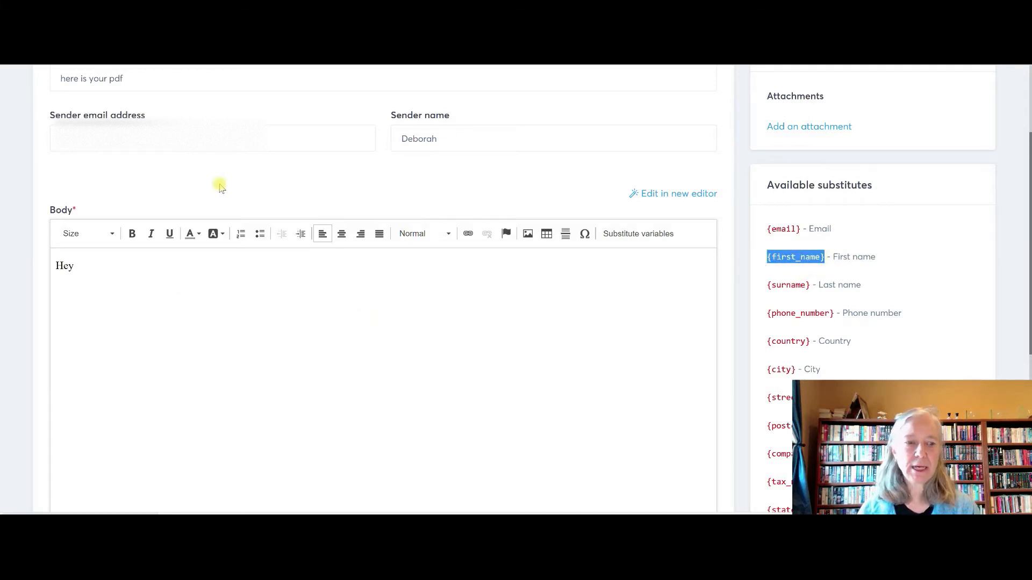
click(90, 265)
key(ctrl+v)
text(, )
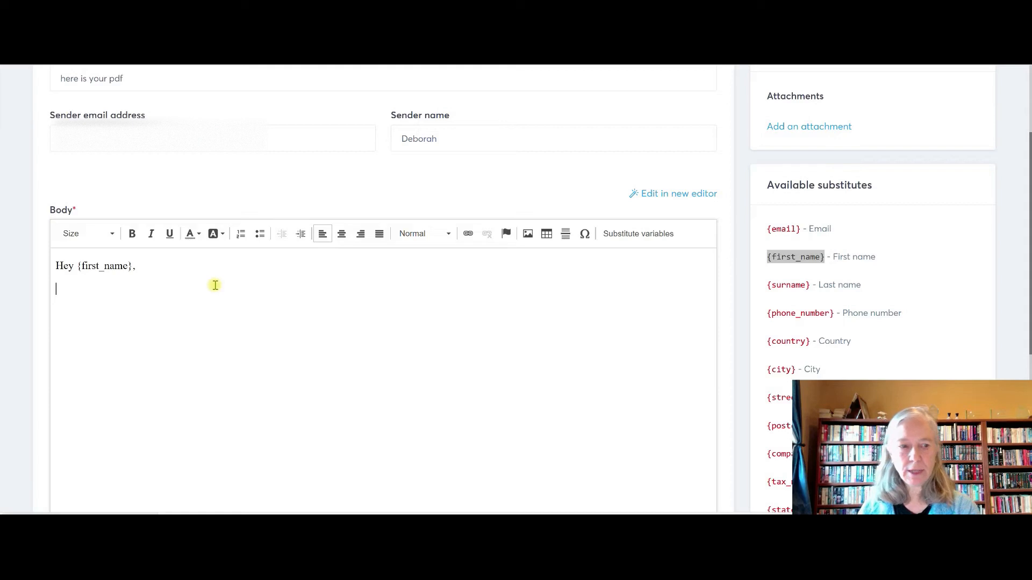
- Add the line "Here is your pdf" below the greeting and start a new line
text(Here is your pdf)
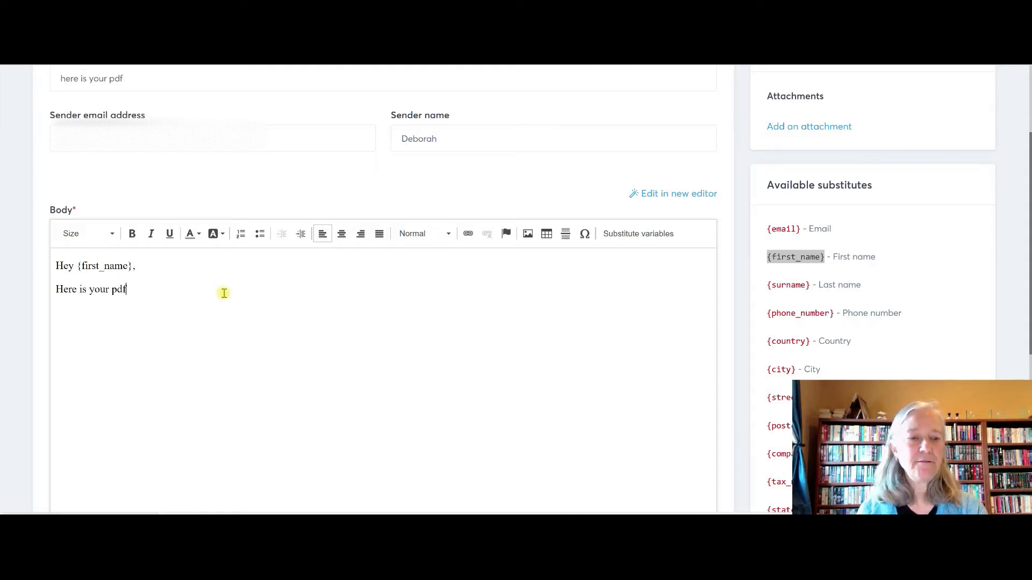
key(Return)
text(Clicl)
key(BackSpace)
key(BackSpace)
key(BackSpace)
key(BackSpace)
key(BackSpace)
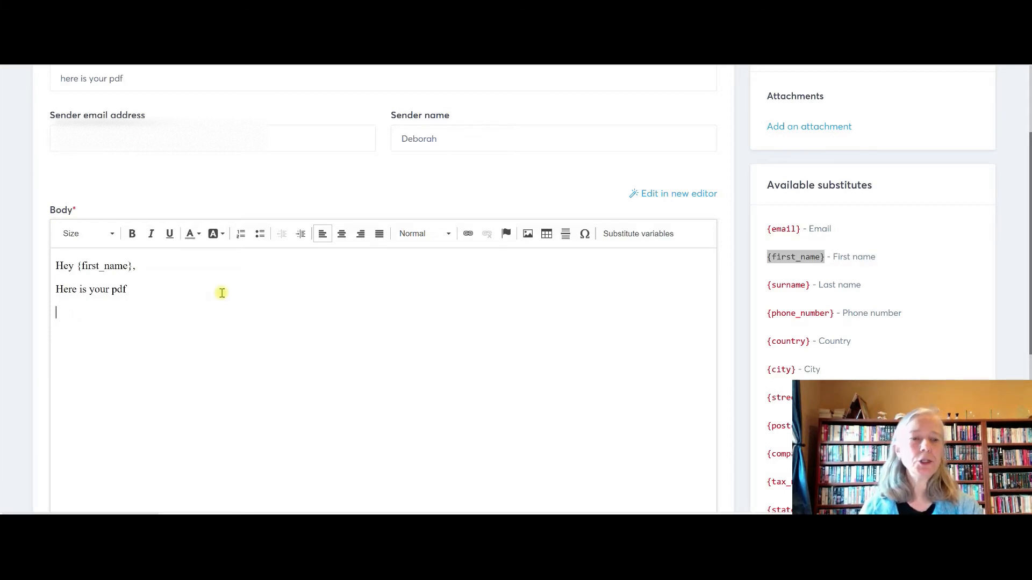
- Write the line "If you can't access the link it is attached to this email." under the pdf line
text(If th)
key(BackSpace)
key(BackSpace)
key(BackSpace)
key(BackSpace)
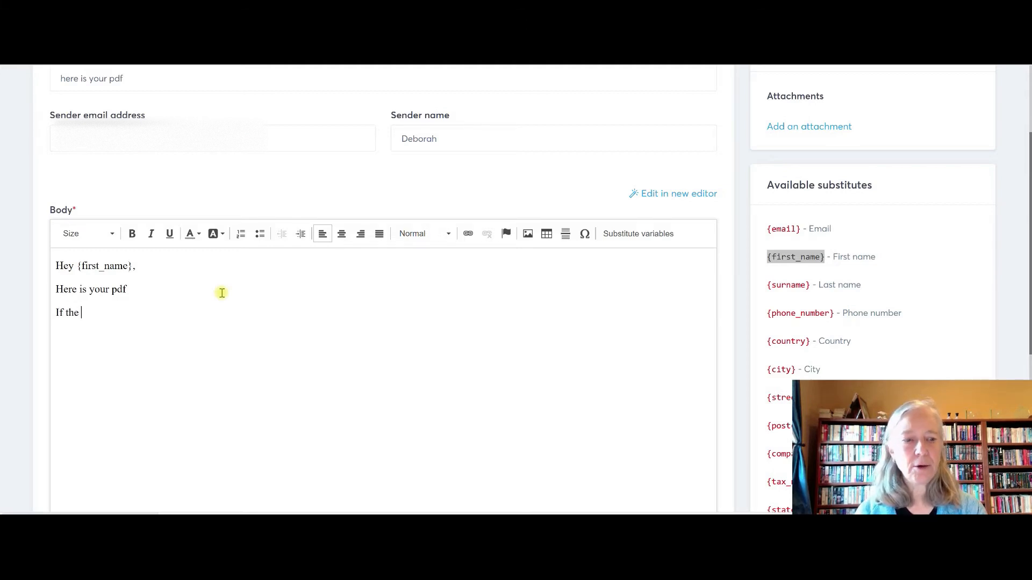
text(you can)
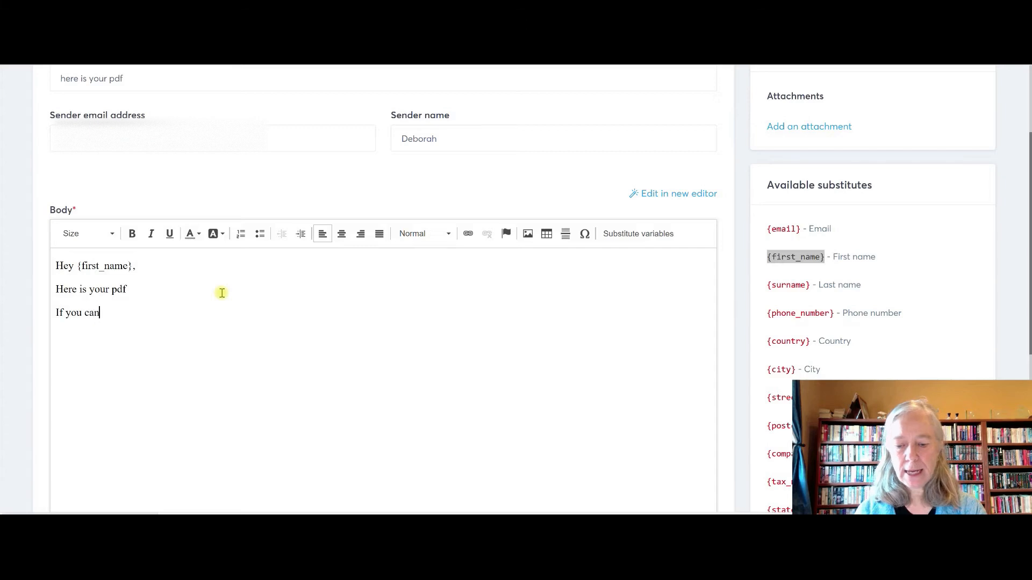
text('t access th)
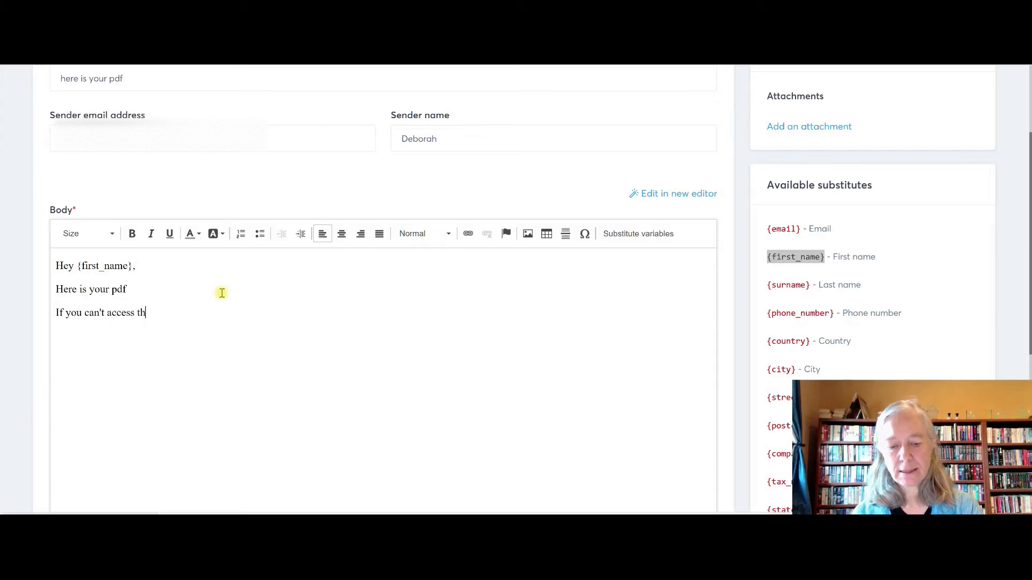
text(e link it i)
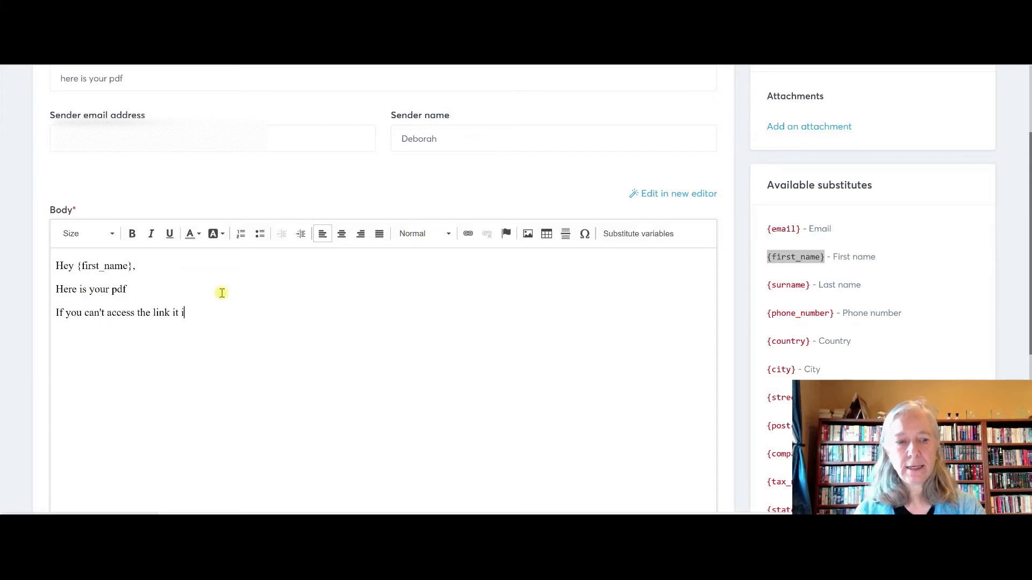
text(s attach)
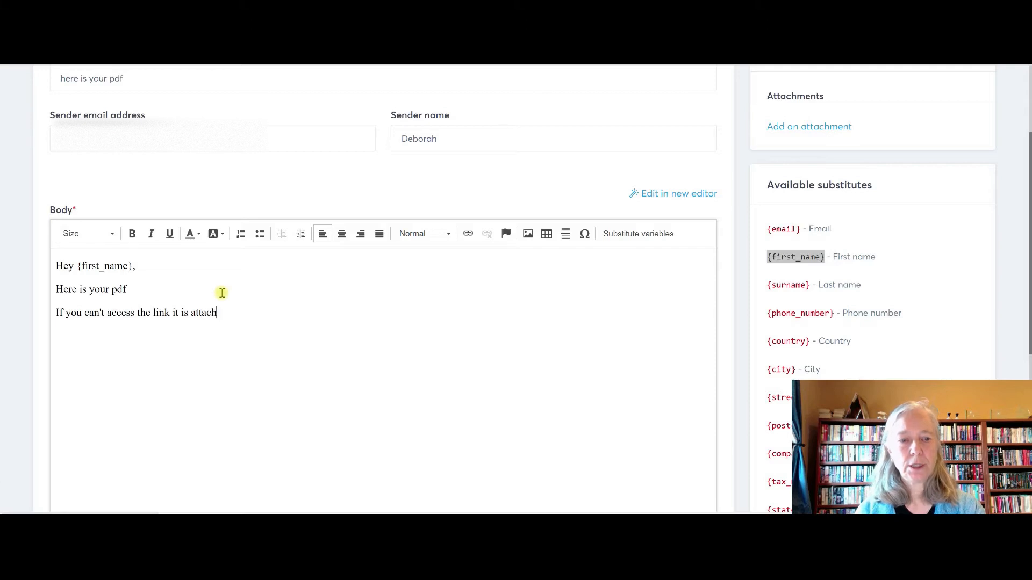
text(ed to this email.)
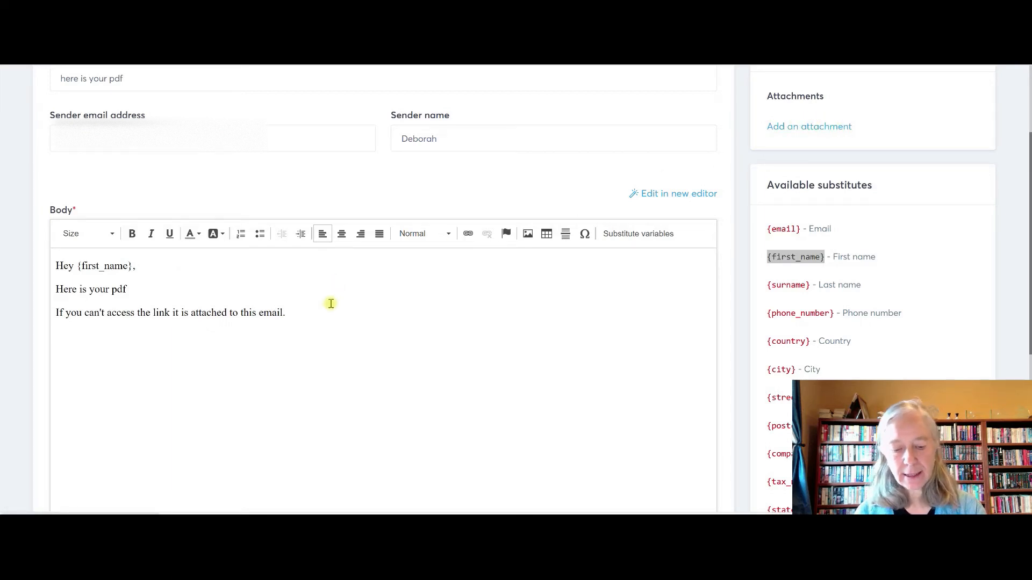
- Close the email body with the line "Thanks for your interest" and the sign-off placeholder "Name"
key(Return)
text(Thanks f)
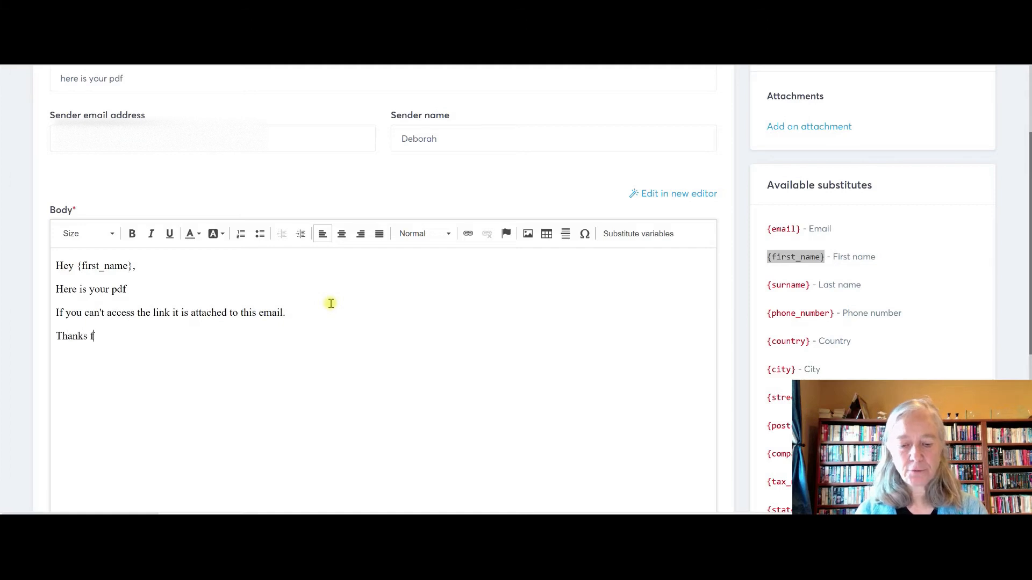
text(or your intr)
text(rest)
key(Return)
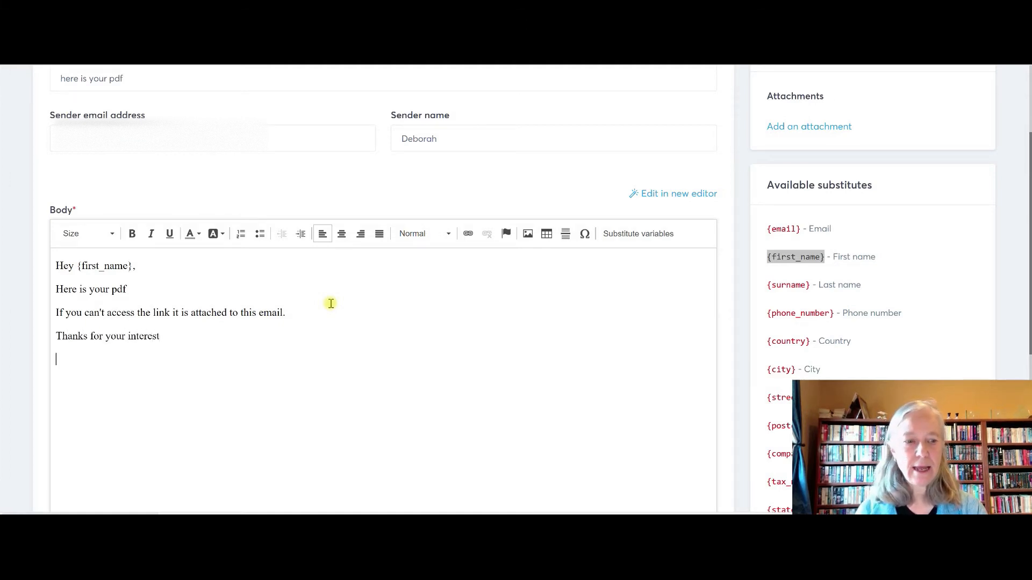
text(Name)
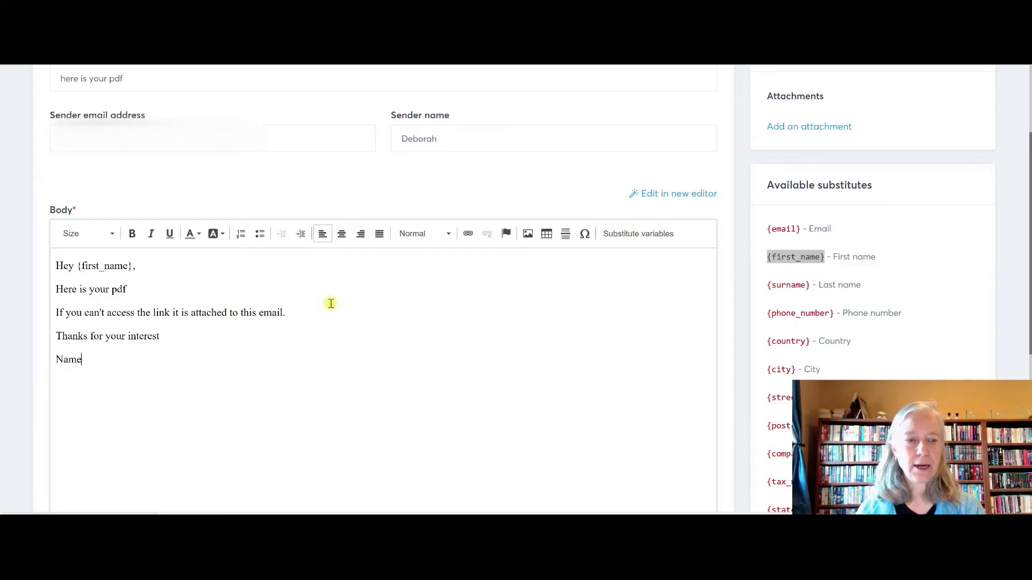
- Link the body text "Here is your pdf" to the copied Google Drive sharing link of "Light Blue Personal Checklist (1).png"
scroll(331, 328, down, 4)
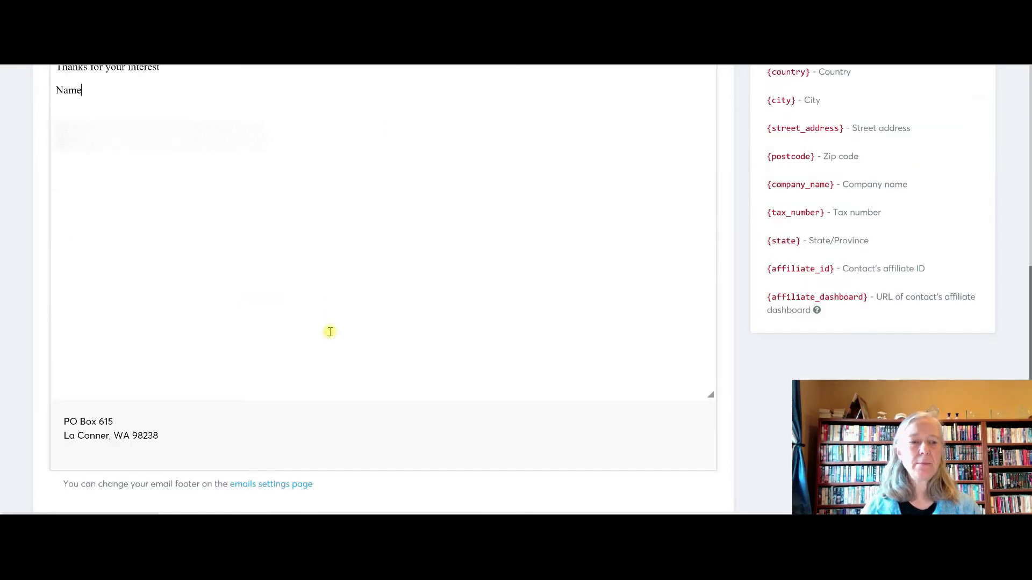
scroll(330, 331, up, 1)
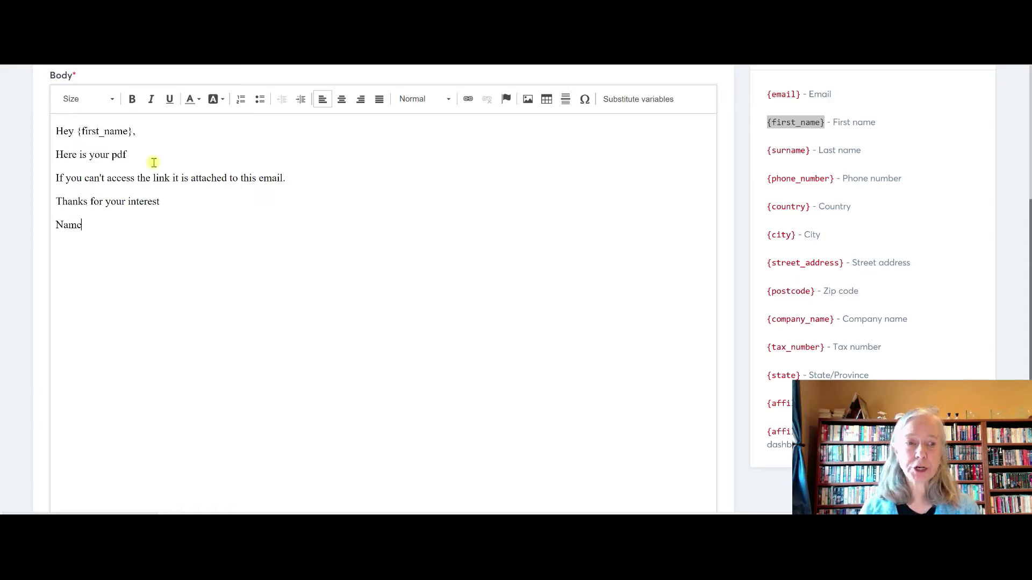
drag(135, 155, 59, 155)
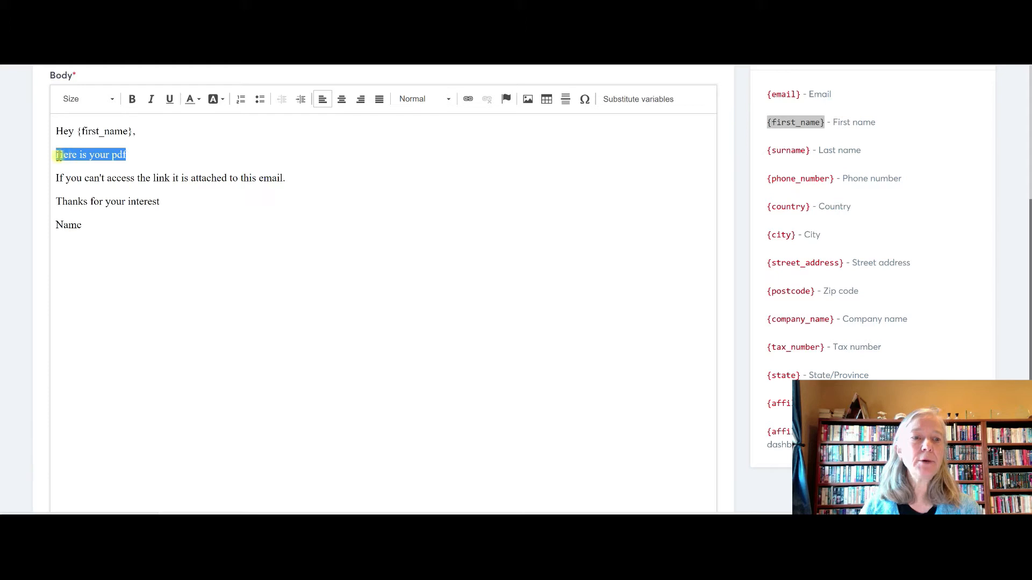
click(468, 100)
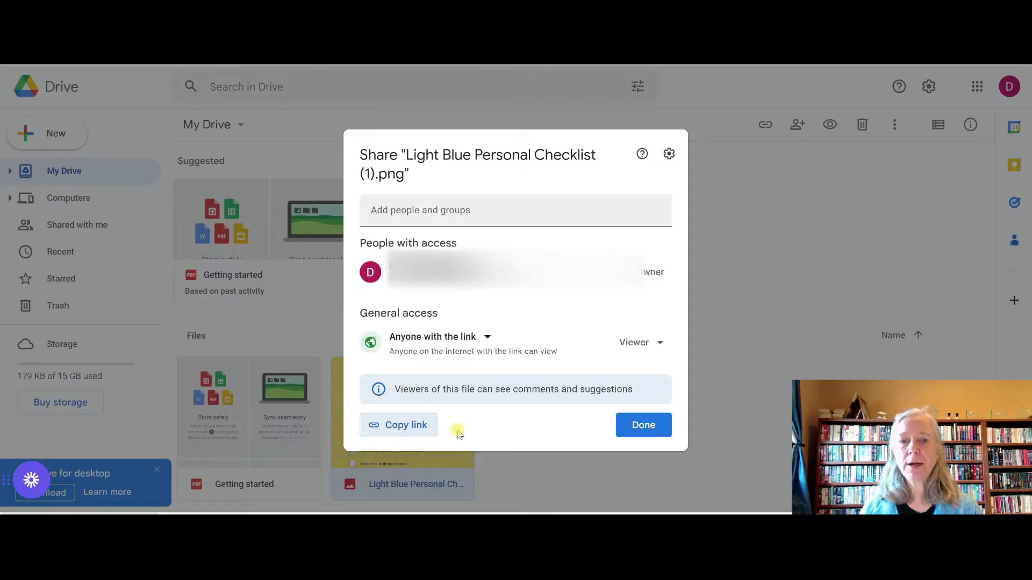
click(421, 424)
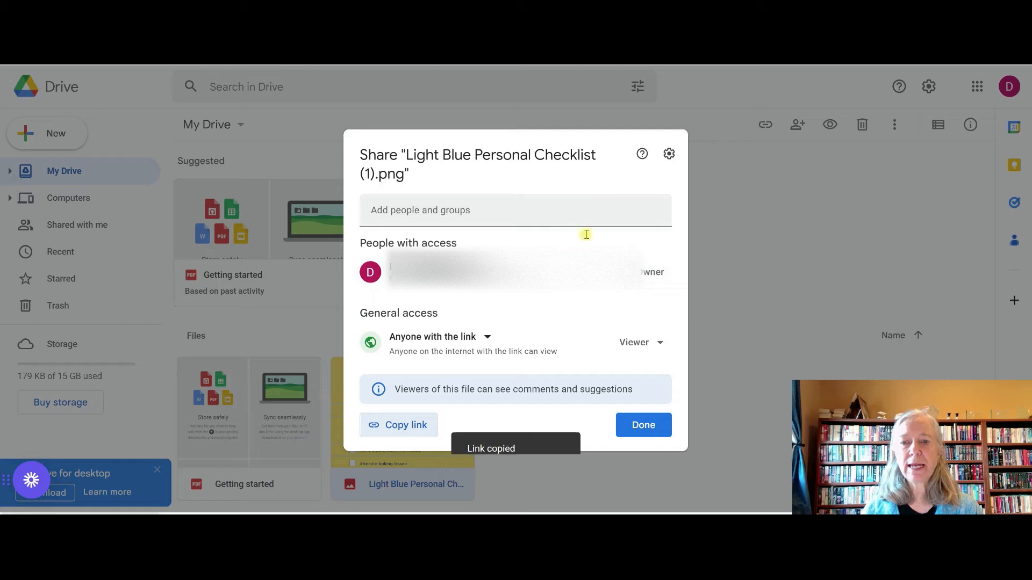
click(638, 425)
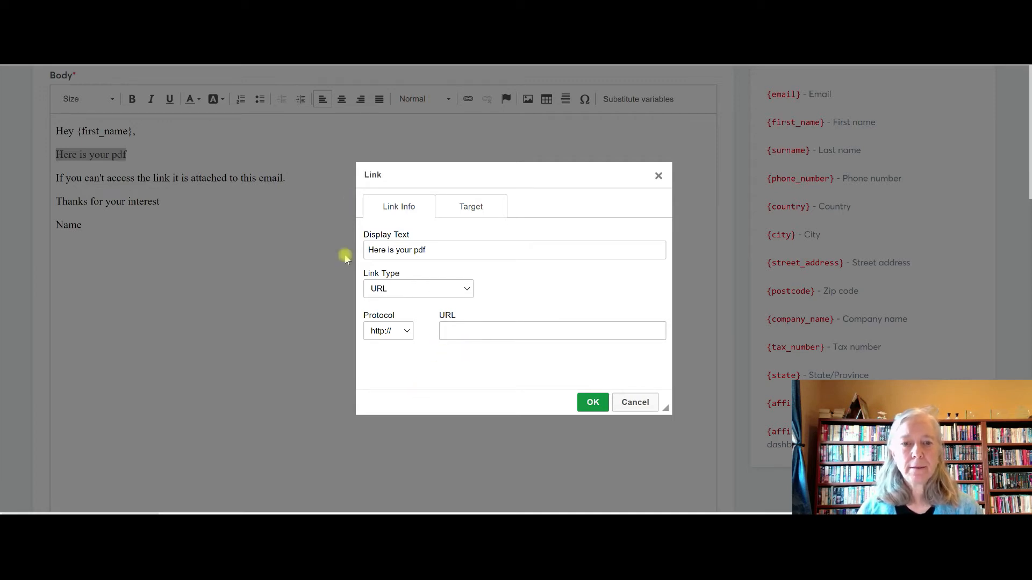
click(446, 325)
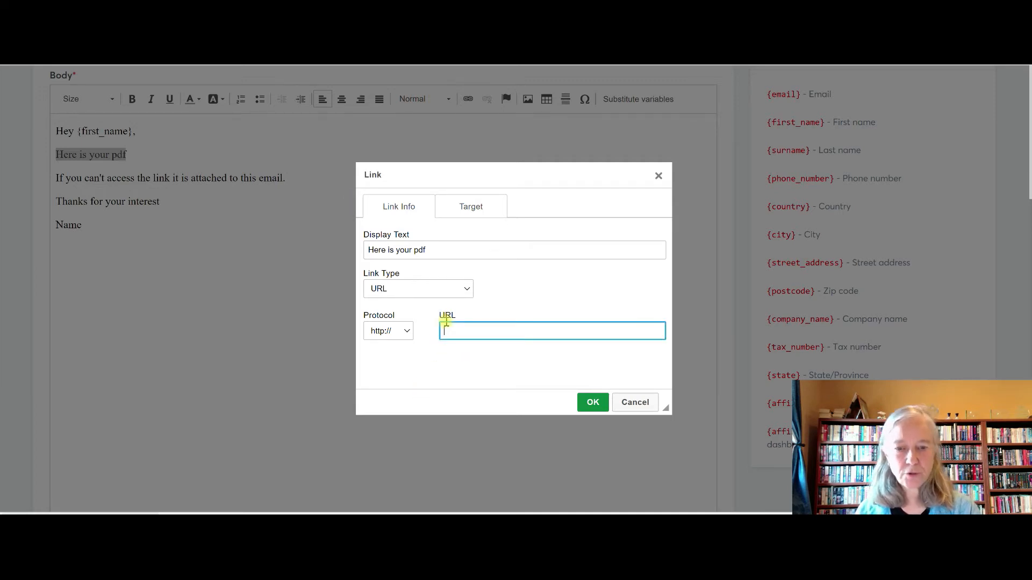
key(ctrl+v)
click(589, 402)
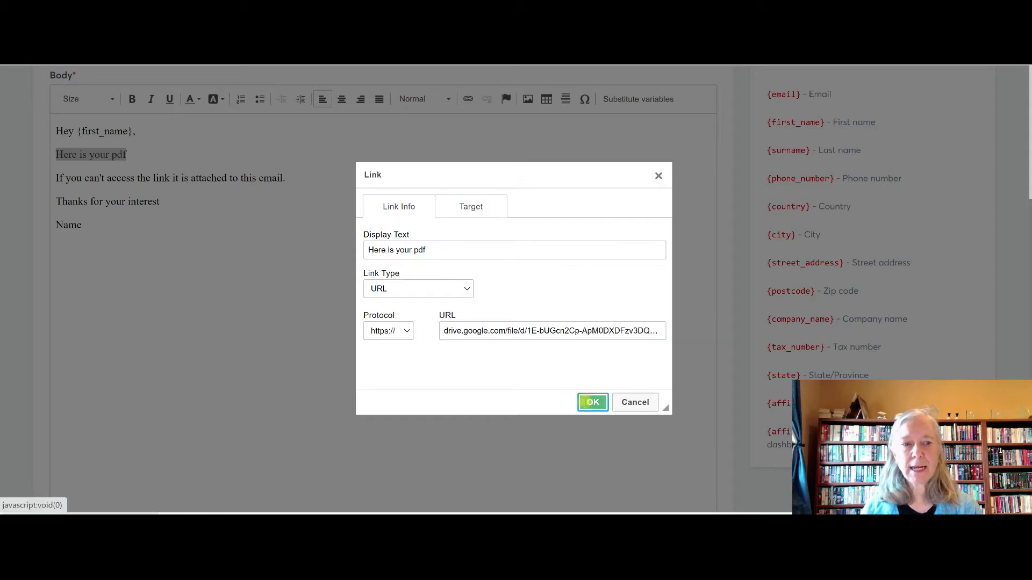
click(168, 146)
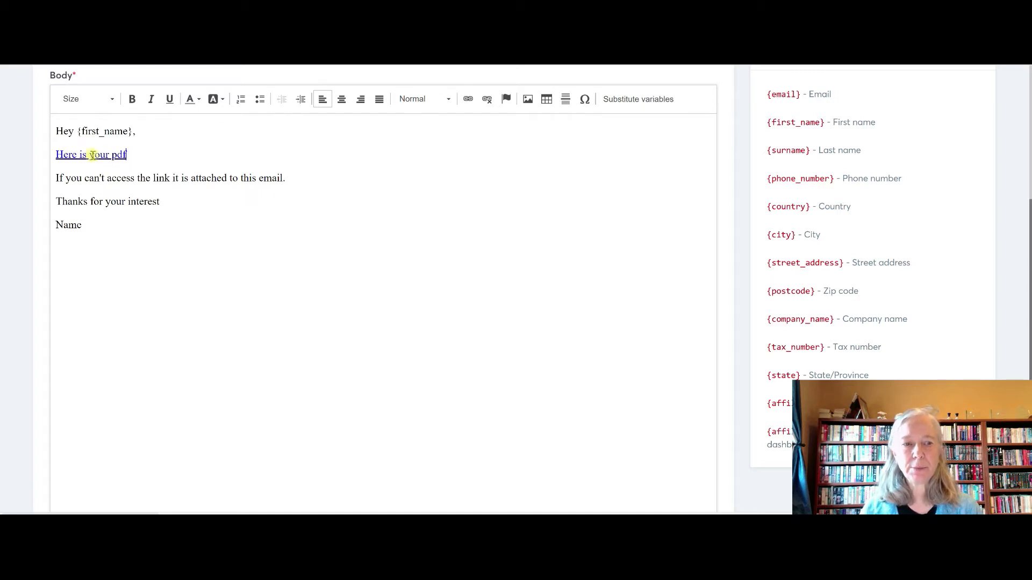
- Attach the file "Light Blue Personal Checklist (1).png" to the email
scroll(394, 228, up, 3)
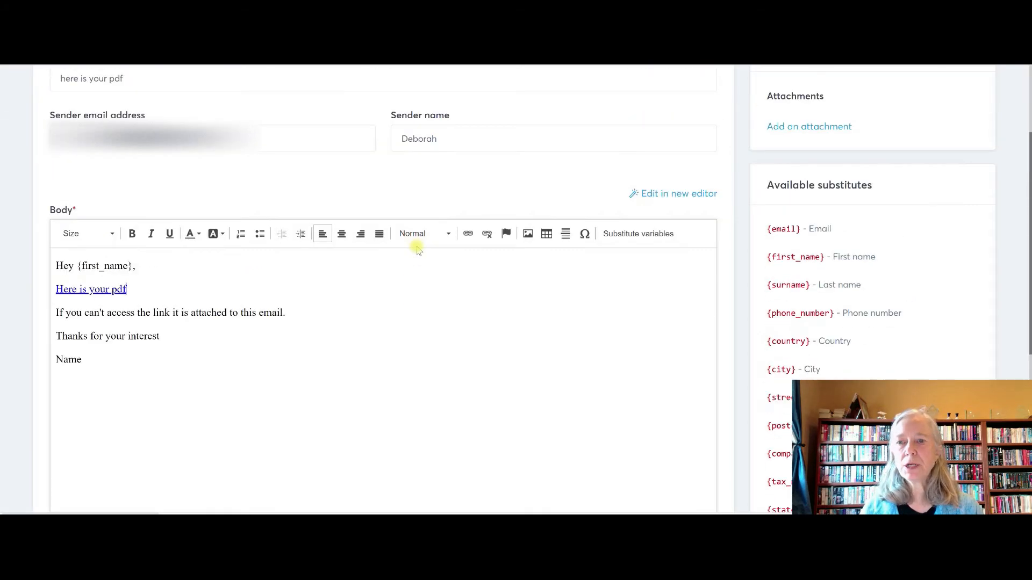
scroll(417, 247, up, 2)
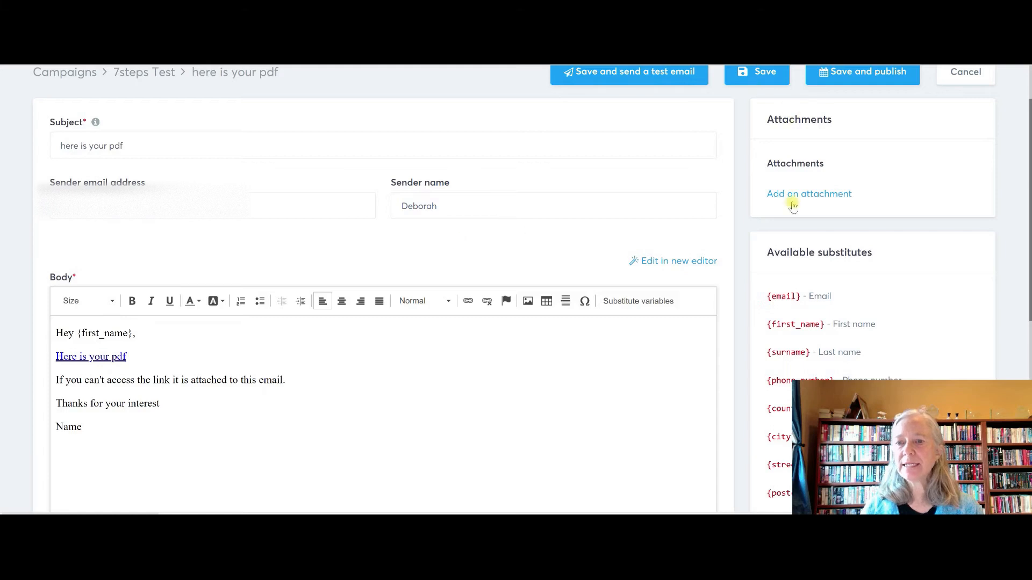
click(818, 197)
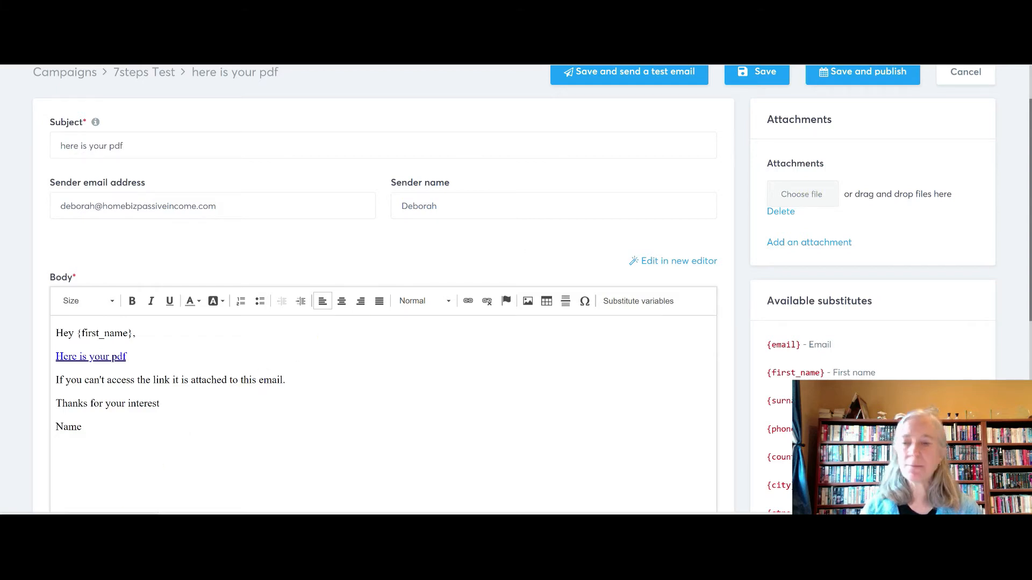
drag(80, 514, 809, 192)
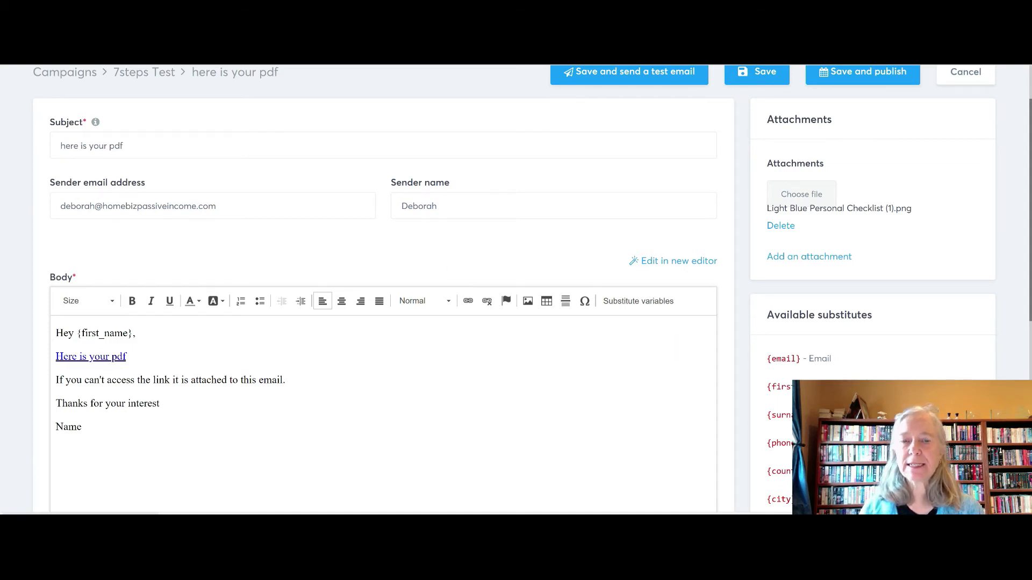
- Switch to Canva and open the "Light Blue Personal Checklist" design to examine its editable checklist items
click(366, 11)
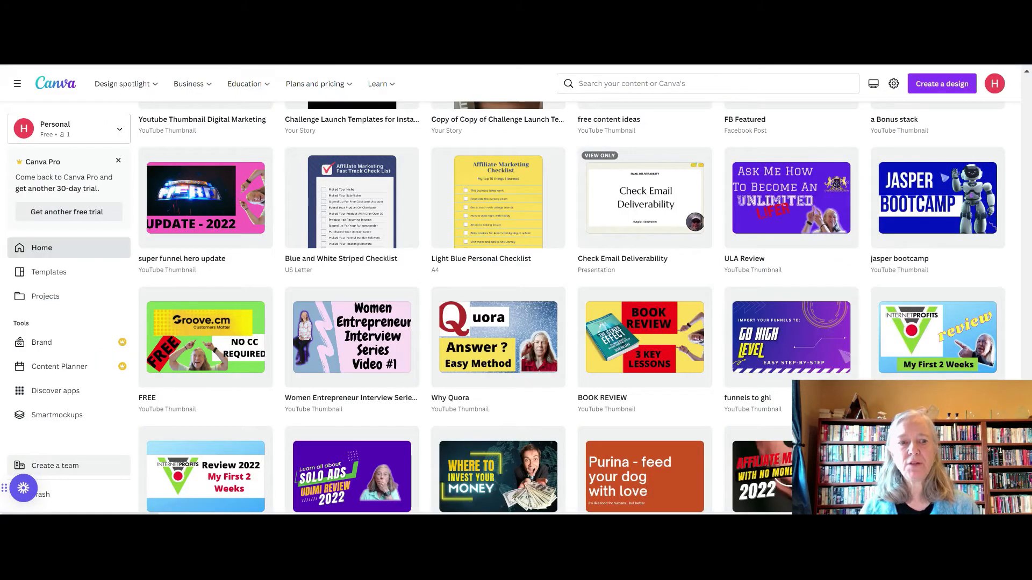
click(498, 202)
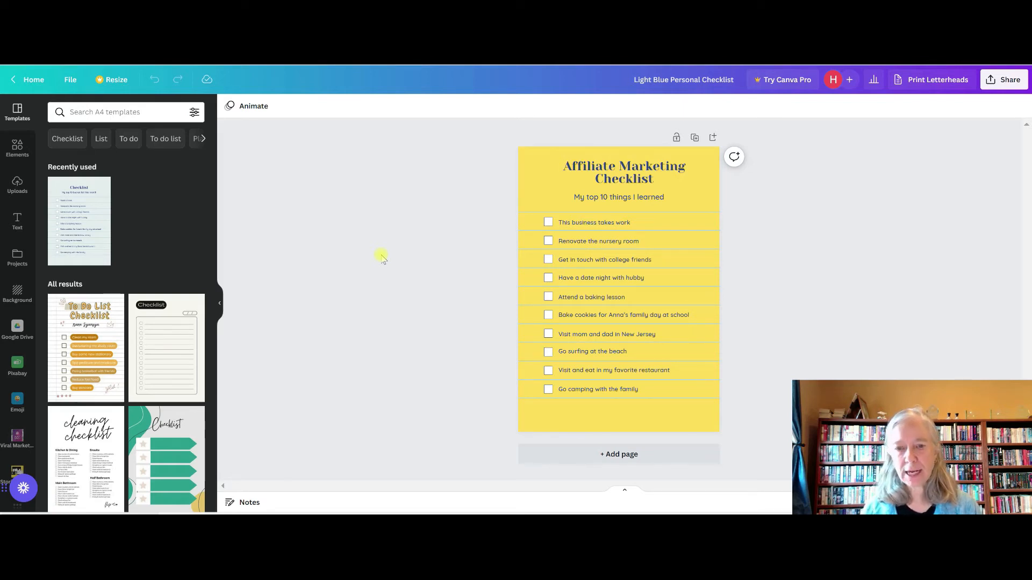
click(614, 241)
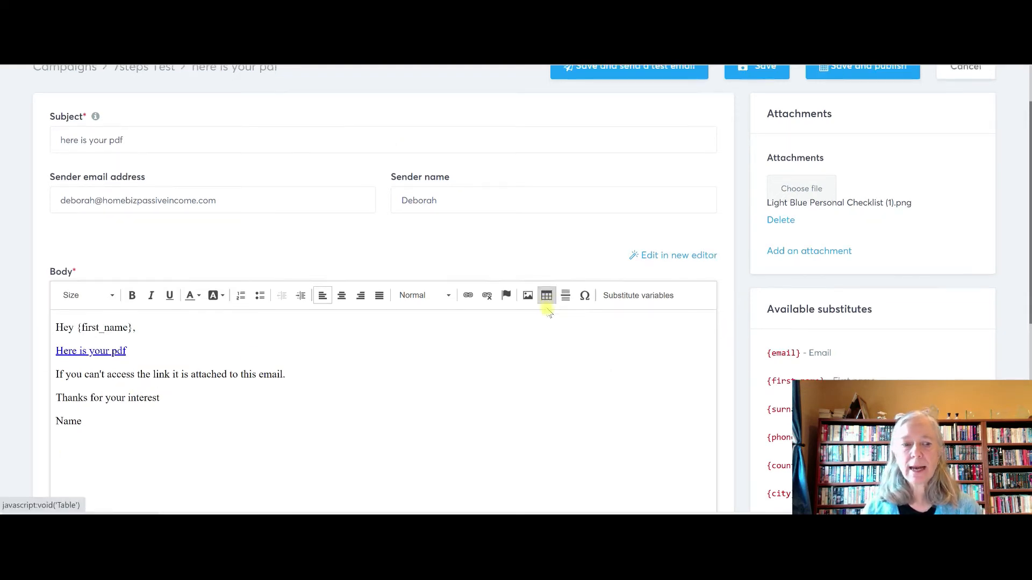
- Return to the campaign email, open its publishing settings and set the delay before sending to 0 minutes
scroll(547, 309, down, 3)
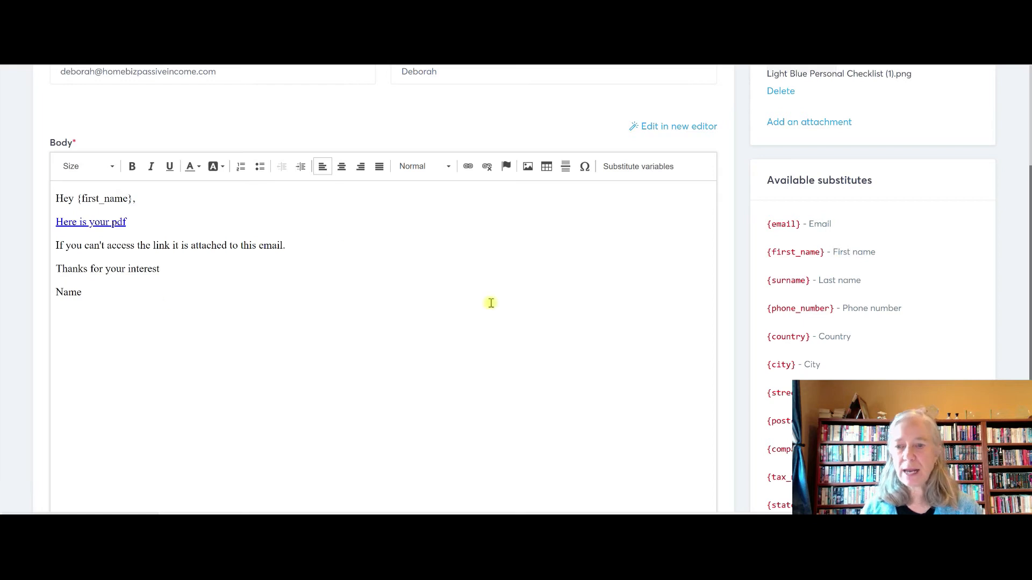
scroll(491, 302, up, 4)
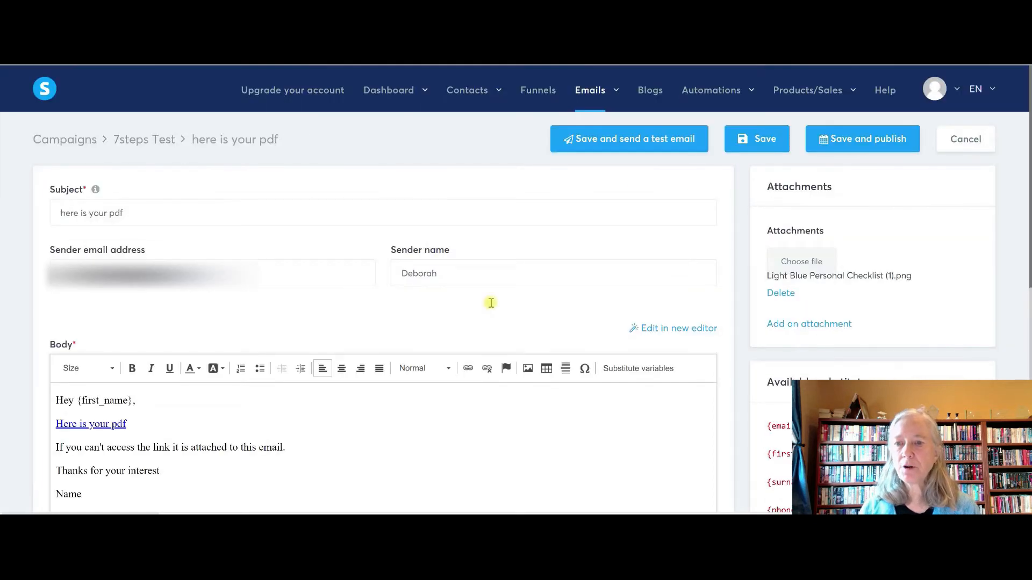
click(874, 139)
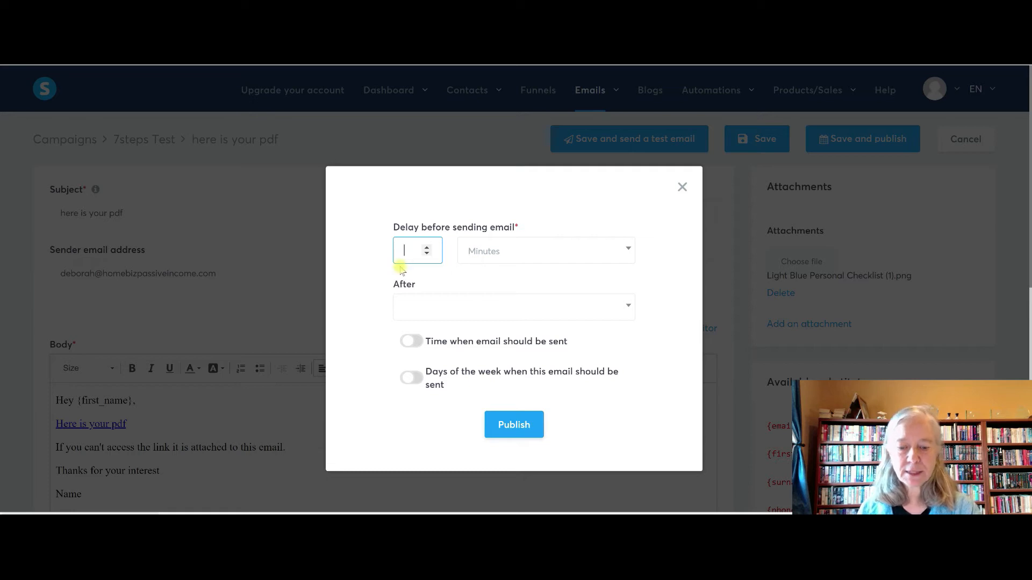
text(0)
click(547, 259)
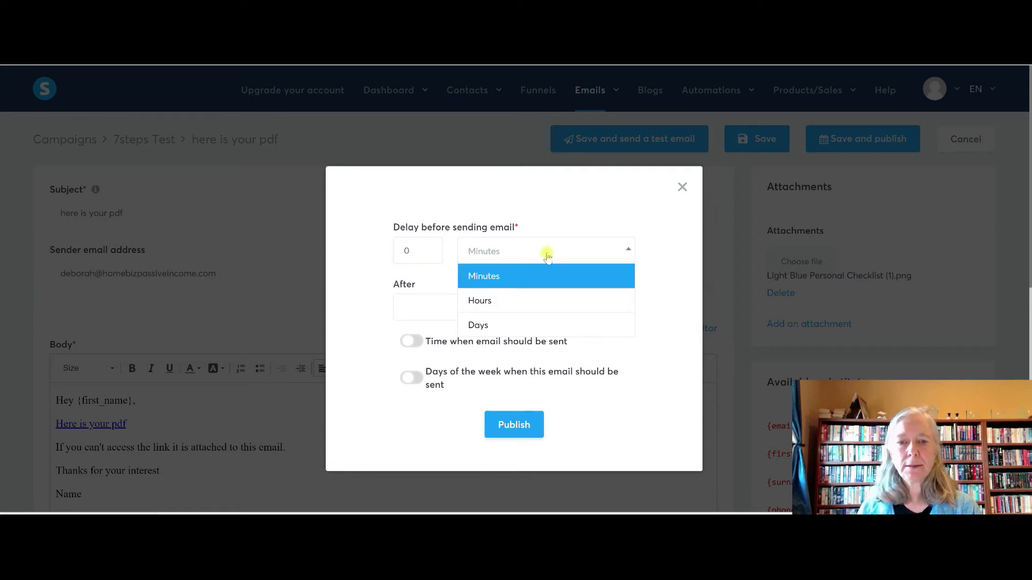
click(530, 284)
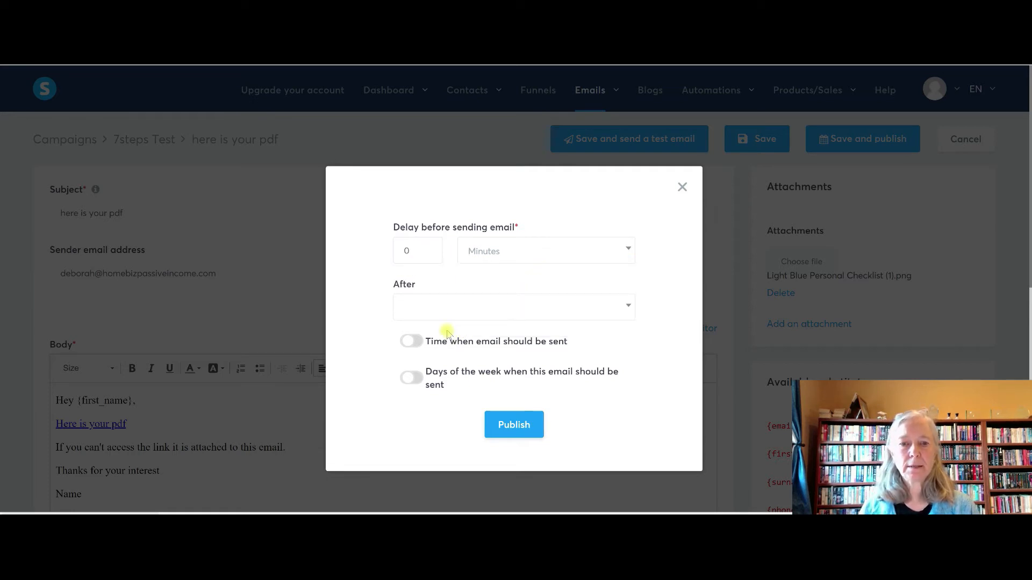
click(443, 313)
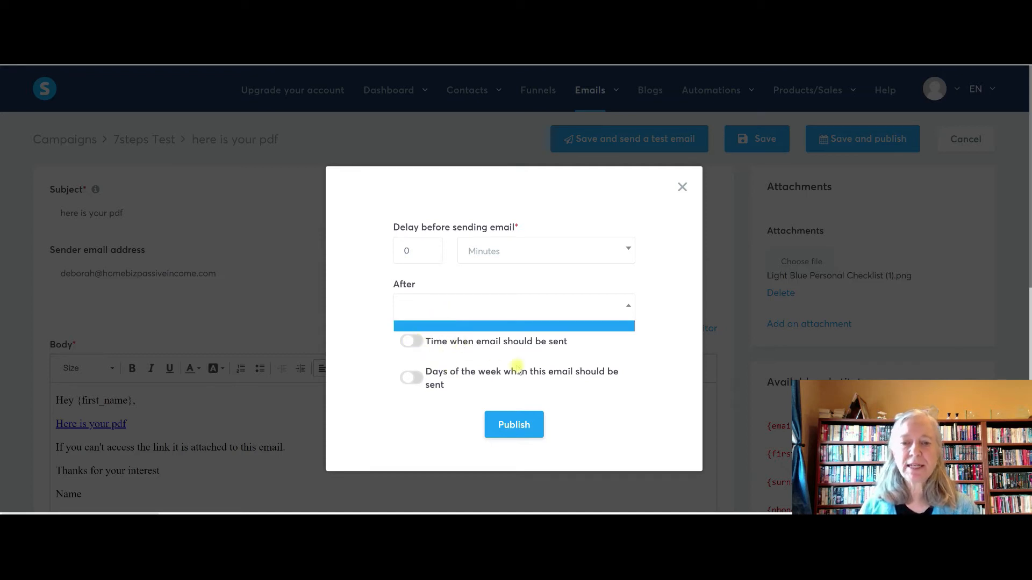
click(411, 341)
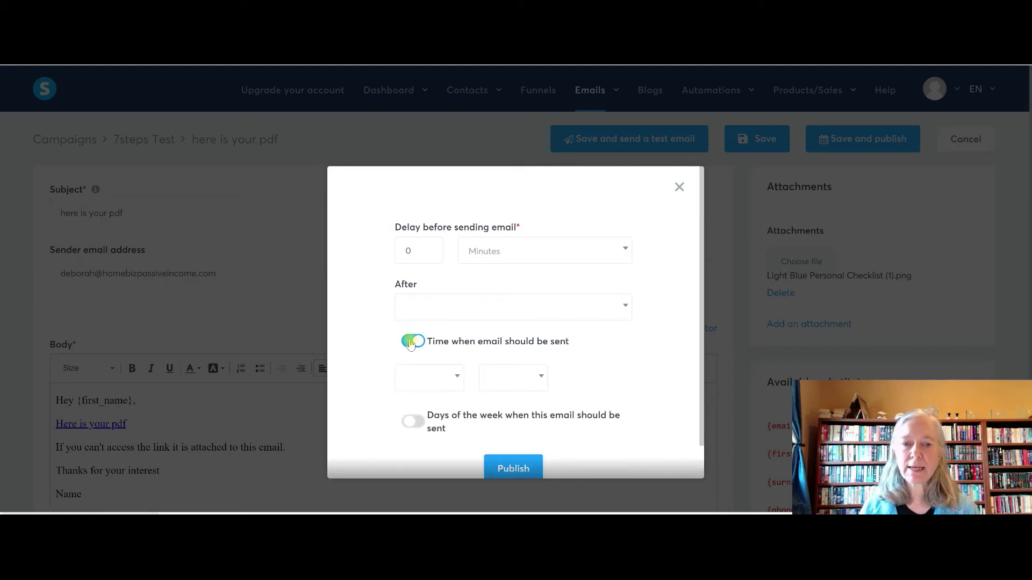
click(411, 342)
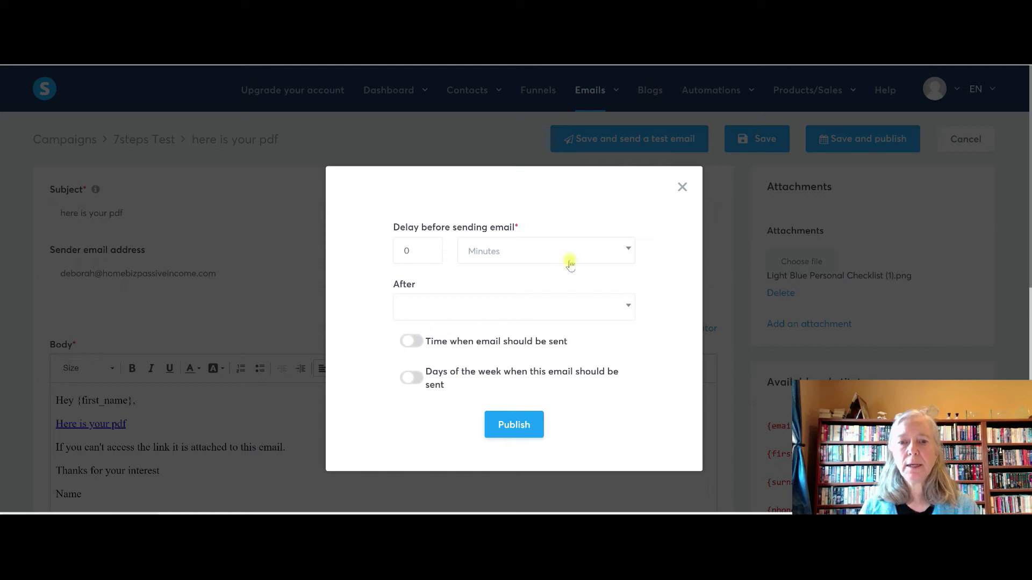
click(626, 250)
click(626, 250)
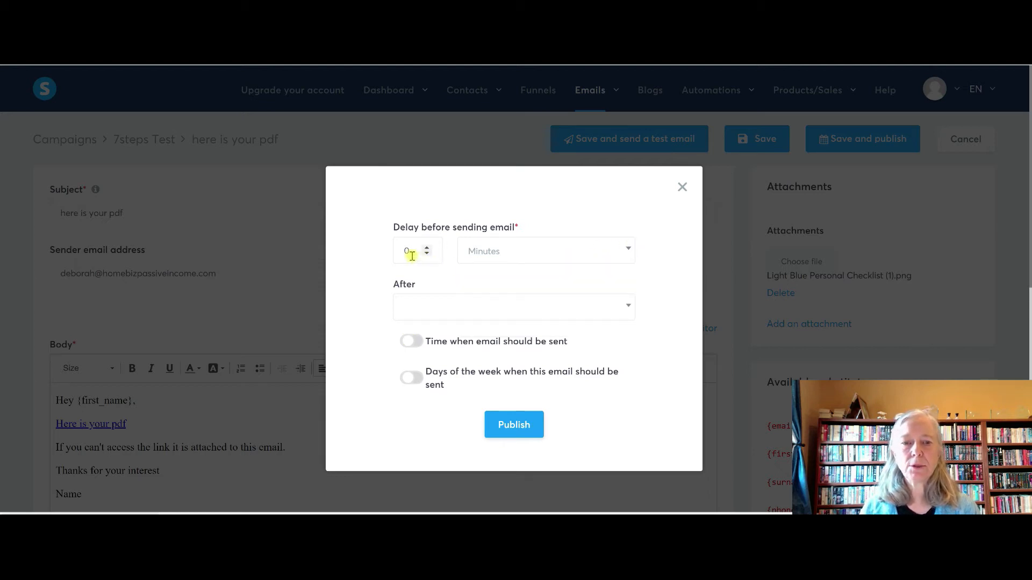
- Set the delay before sending the email to 5 minutes and publish it
click(426, 249)
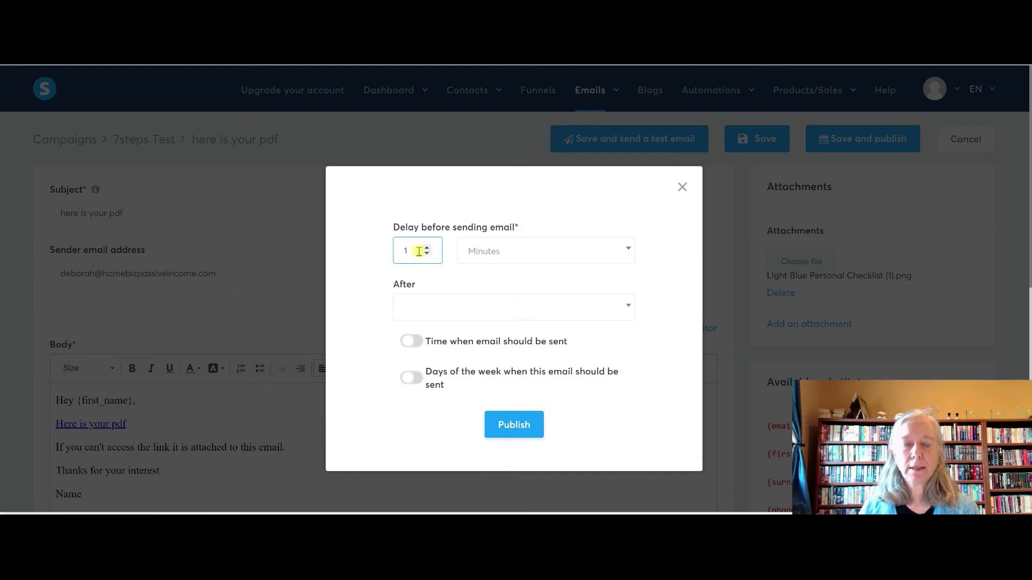
text(5)
click(516, 253)
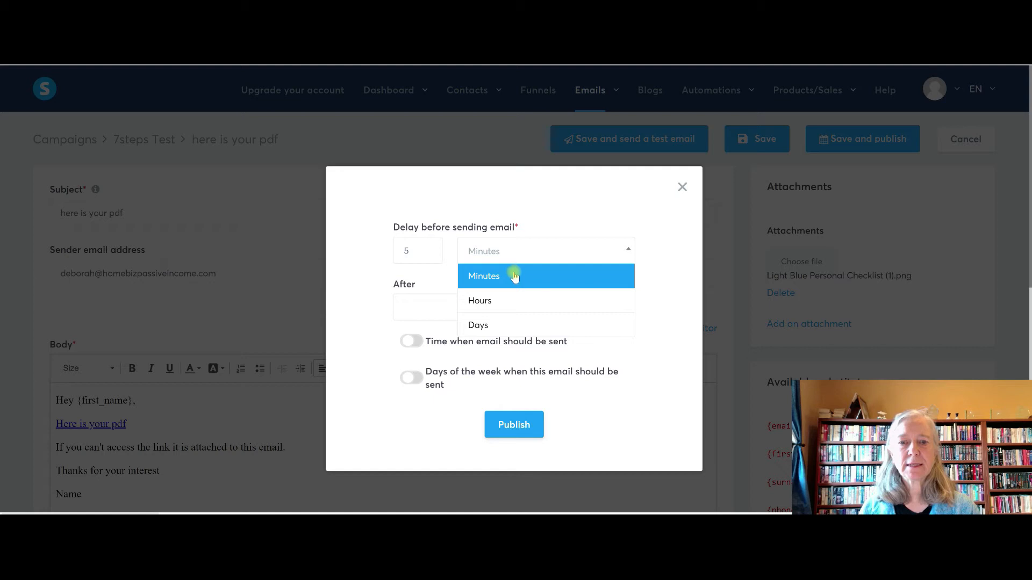
click(514, 277)
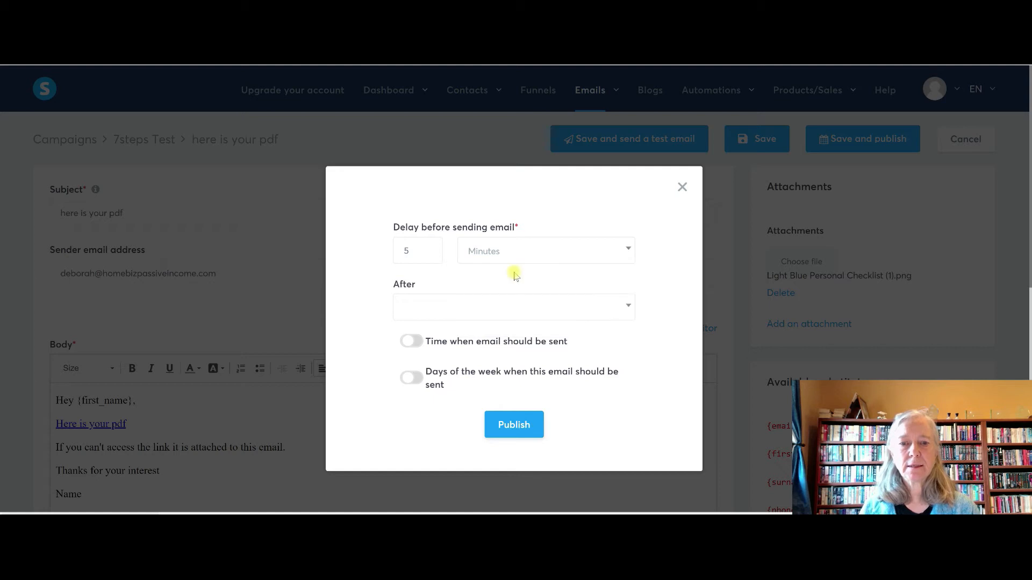
click(508, 427)
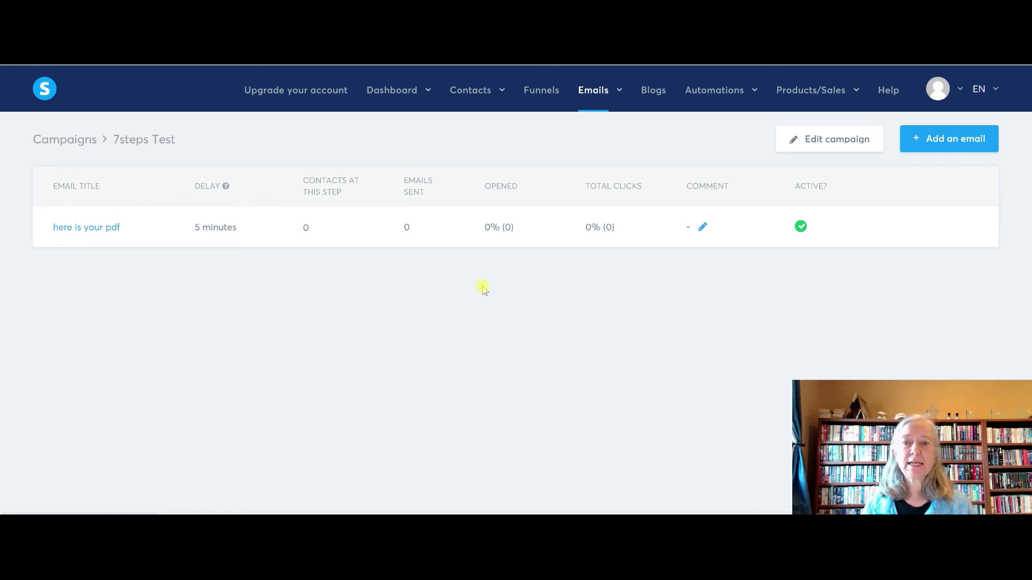
- Create a new automation workflow named "7 steps"
click(703, 91)
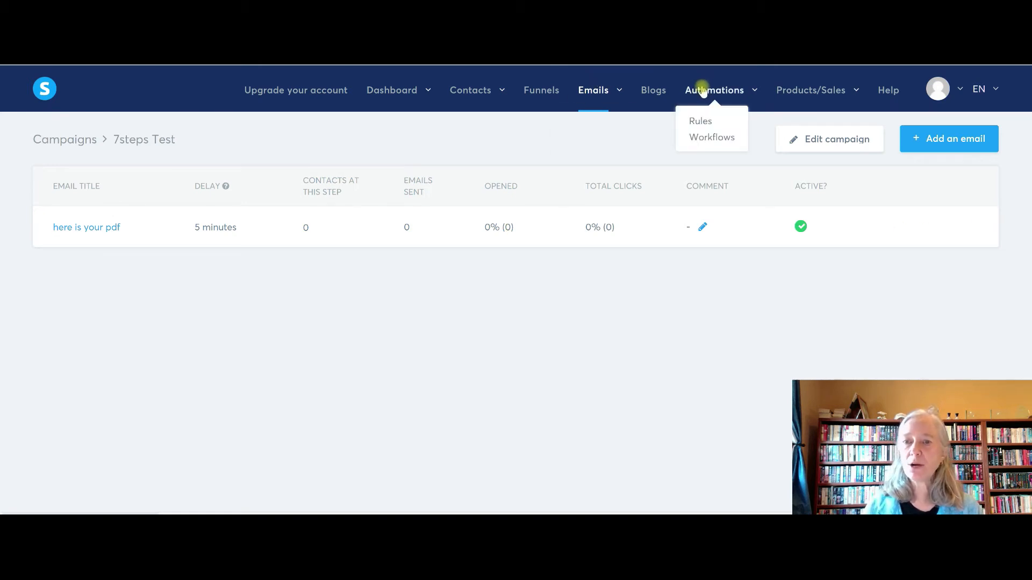
click(703, 138)
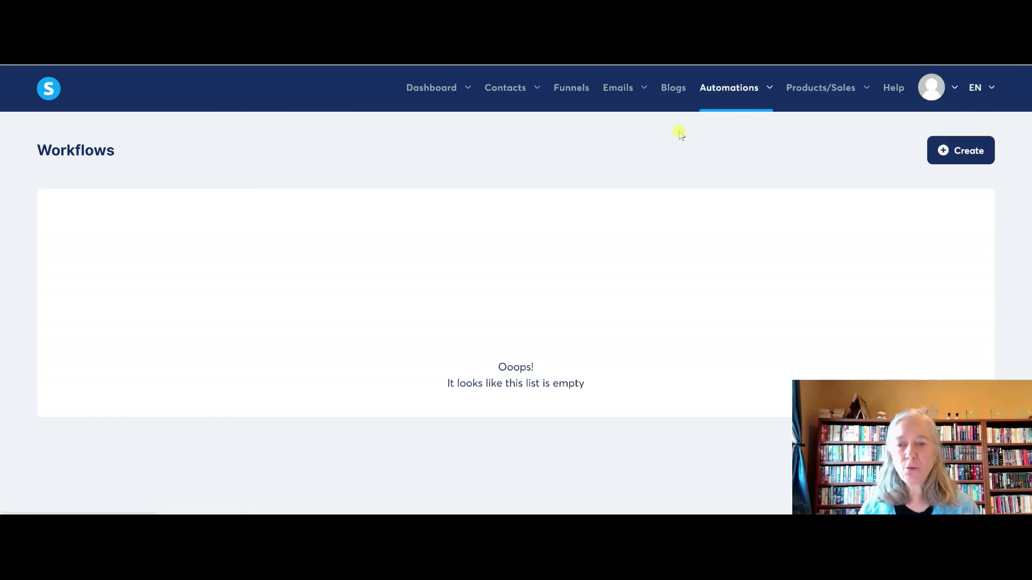
click(970, 155)
click(580, 296)
text(7 steps)
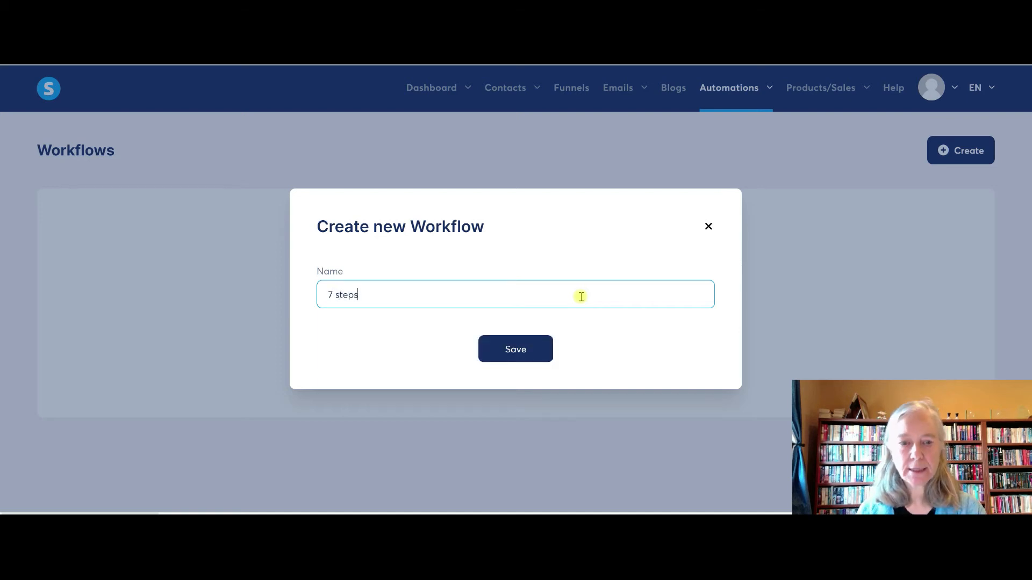
click(514, 350)
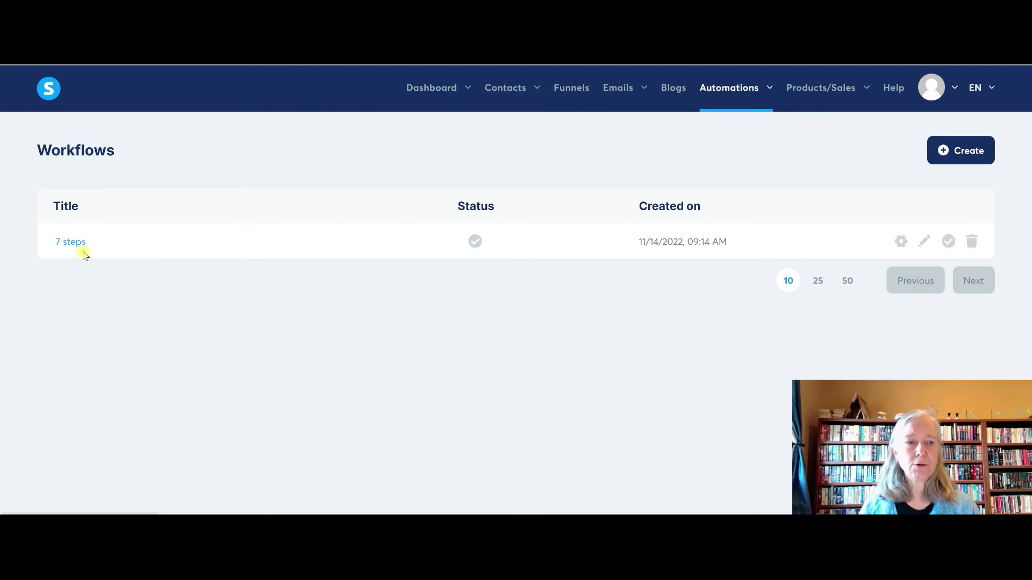
- Open the "7 steps" workflow and add an action that subscribes the contact to the "7steps Test" campaign
click(77, 243)
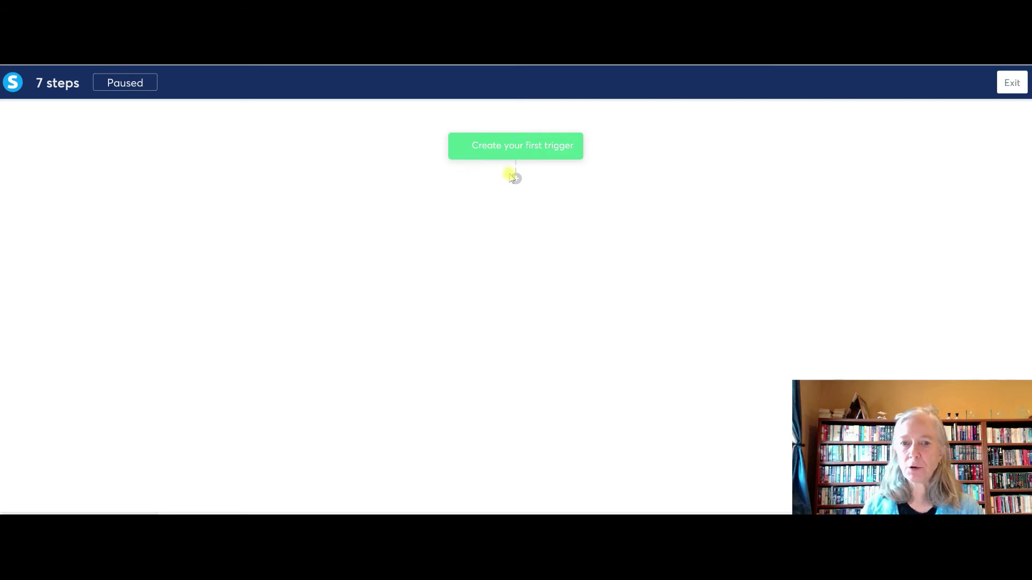
click(515, 179)
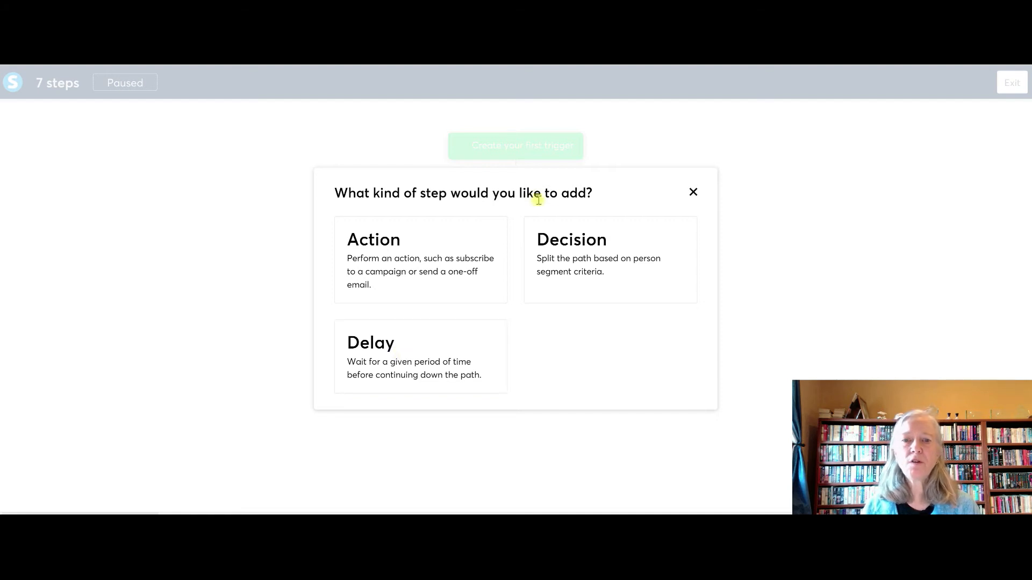
click(403, 254)
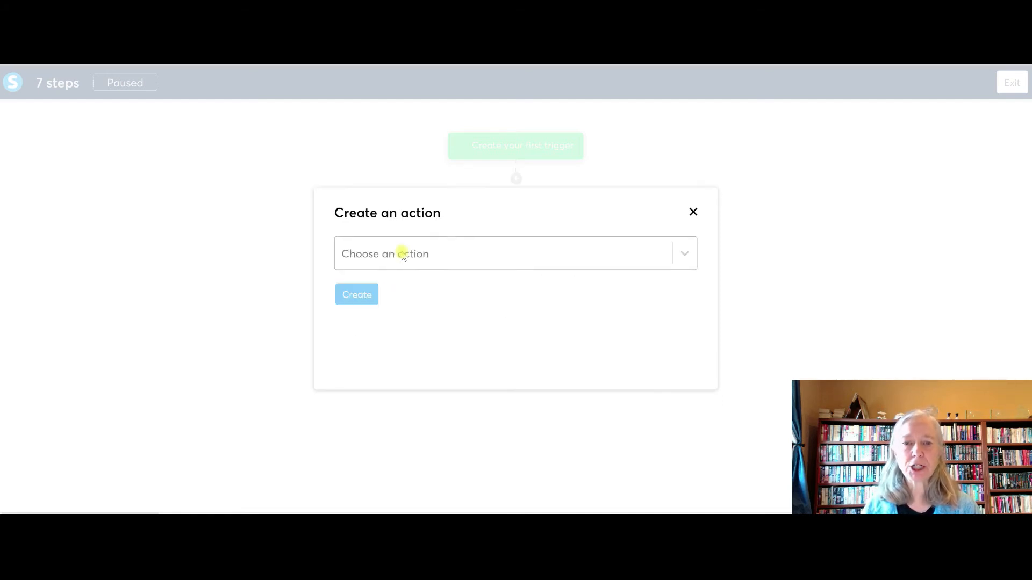
click(686, 255)
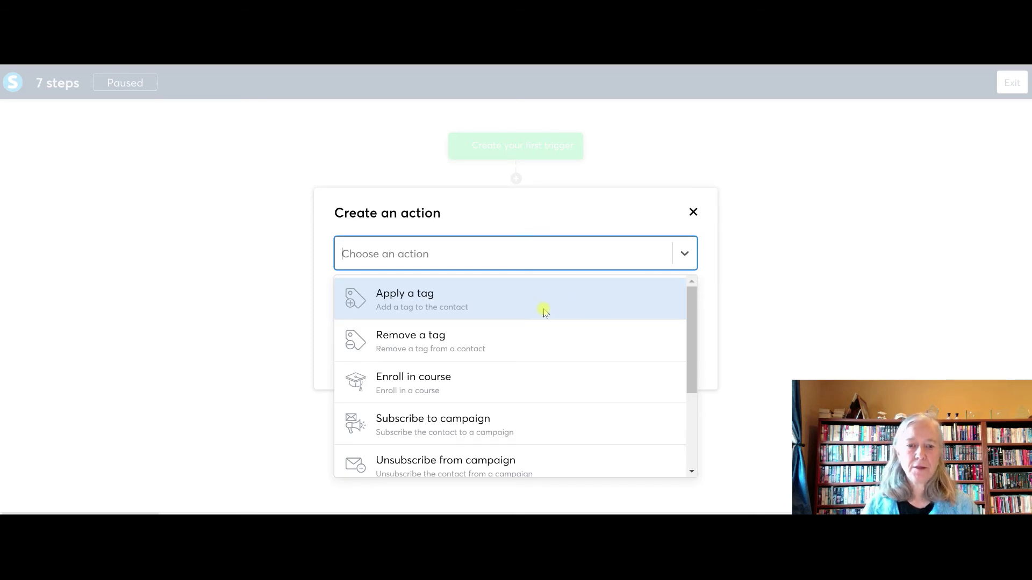
click(525, 427)
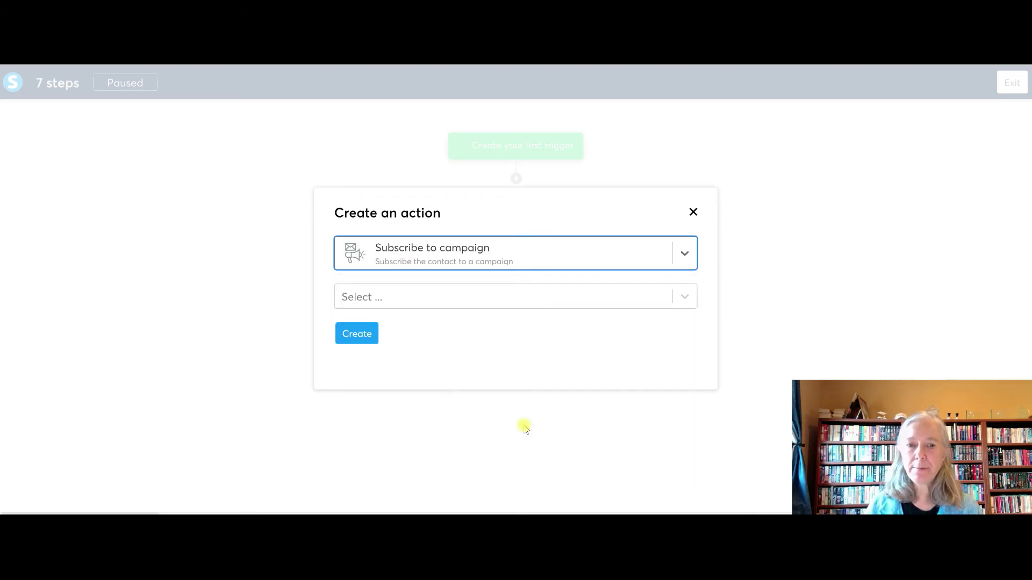
click(684, 297)
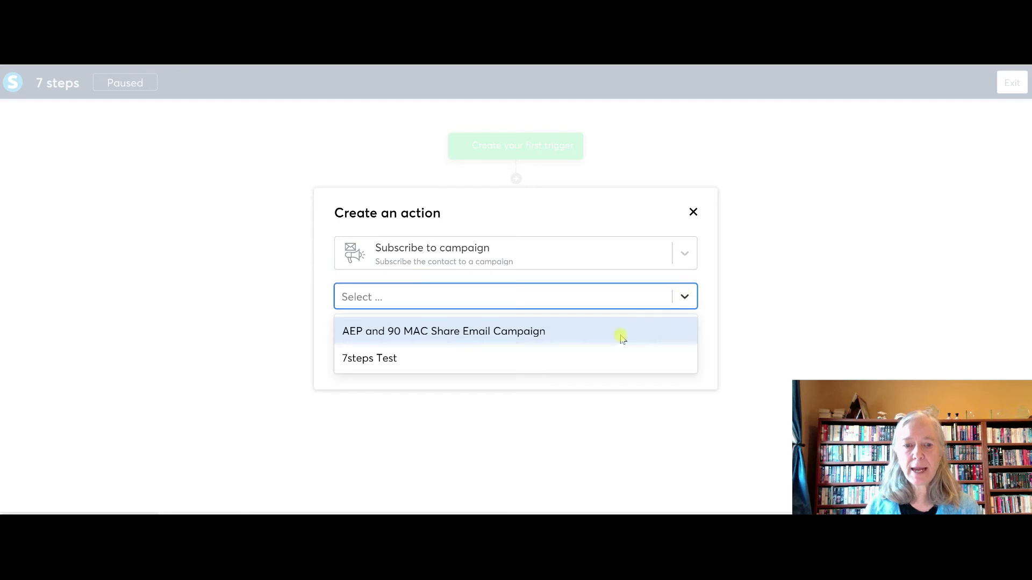
click(591, 358)
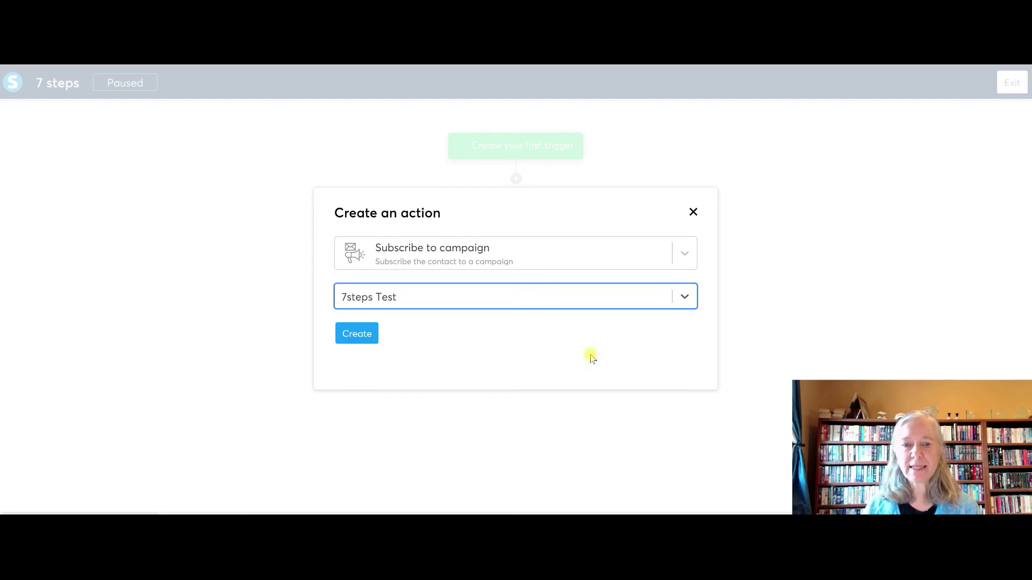
click(349, 339)
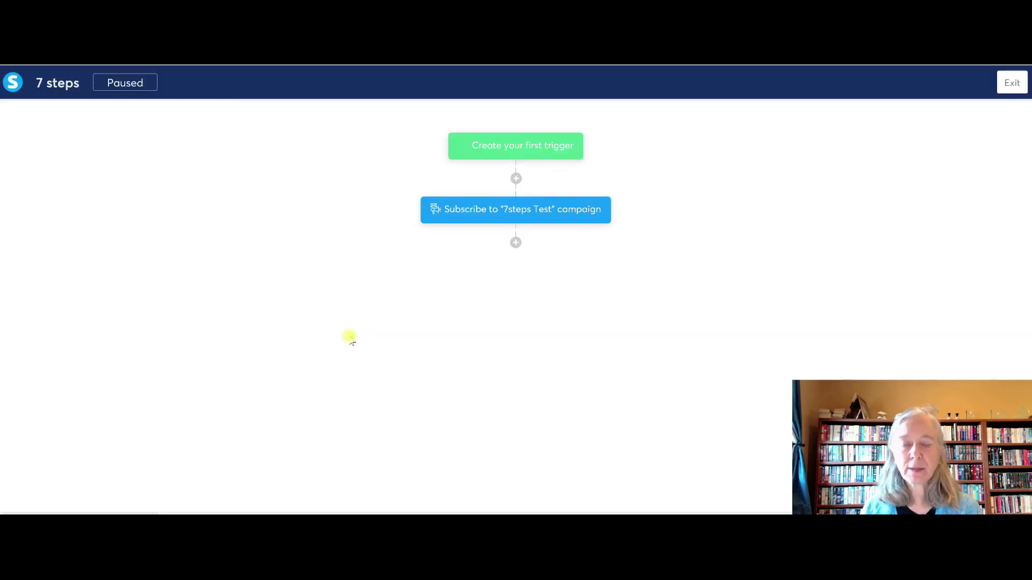
click(516, 243)
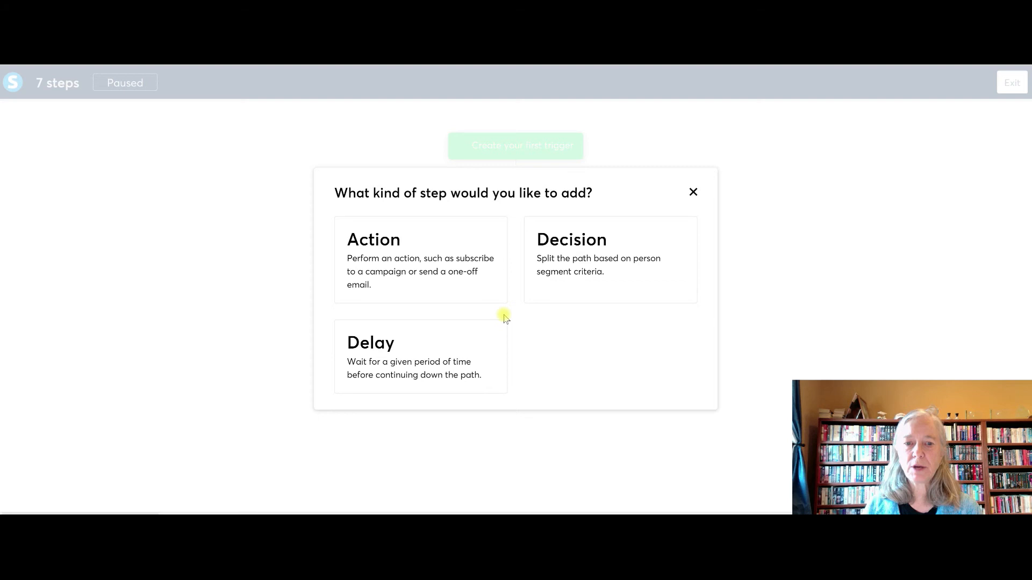
click(465, 273)
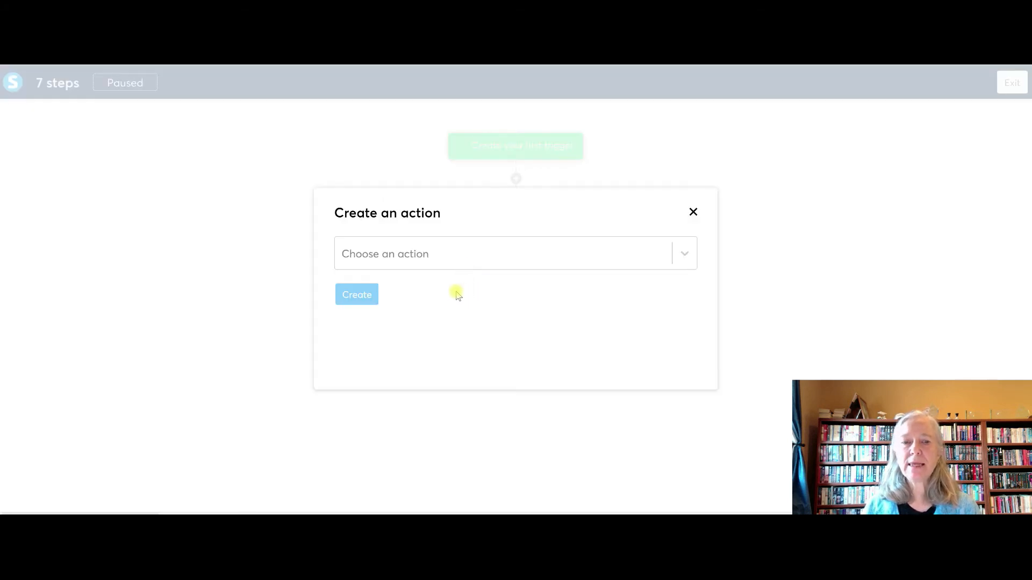
click(684, 254)
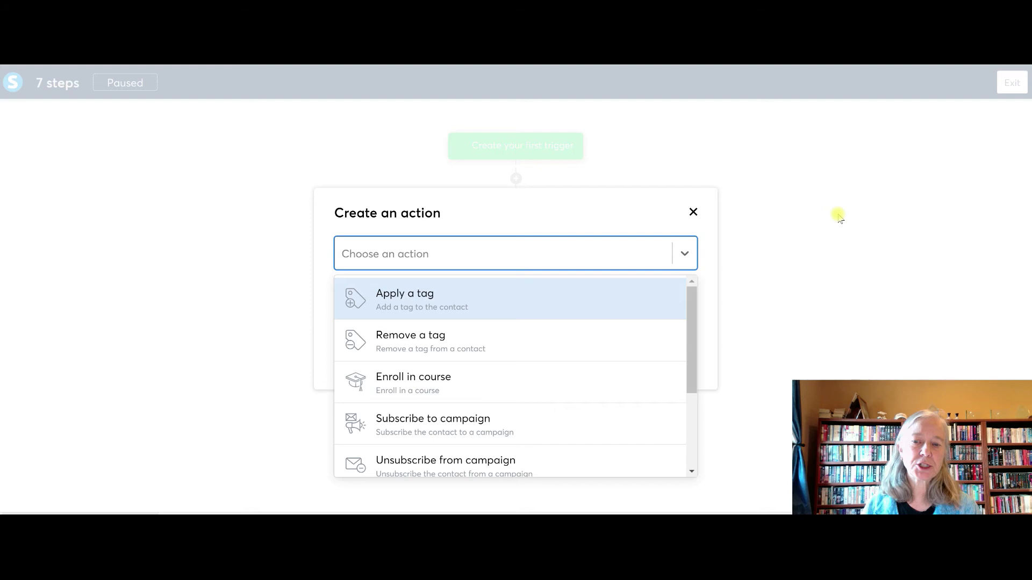
click(694, 214)
click(694, 214)
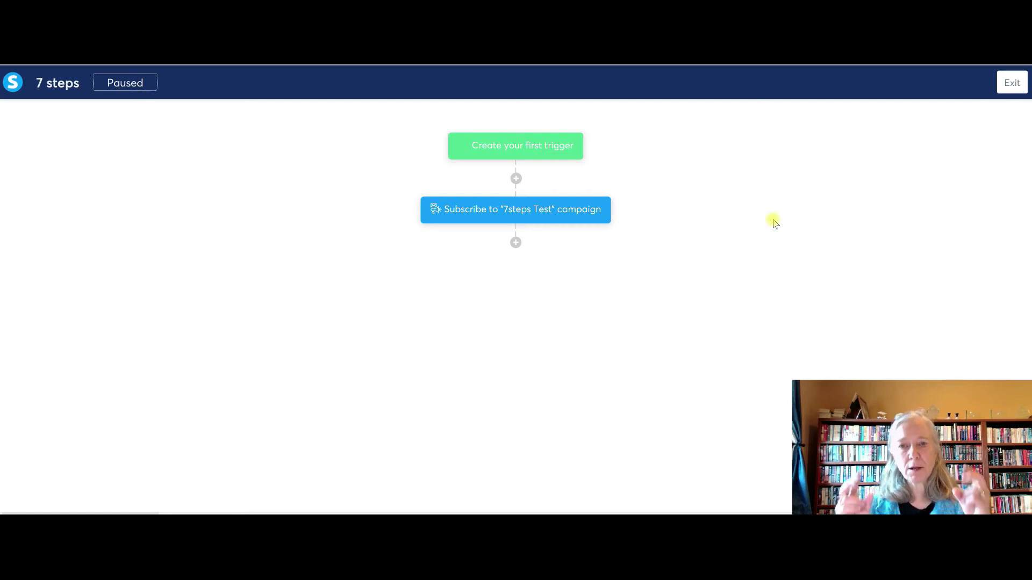
- Try to add a second action below the campaign subscription, first Send an email, then Subscribe to campaign with "7steps Test"
mouse_move(524, 210)
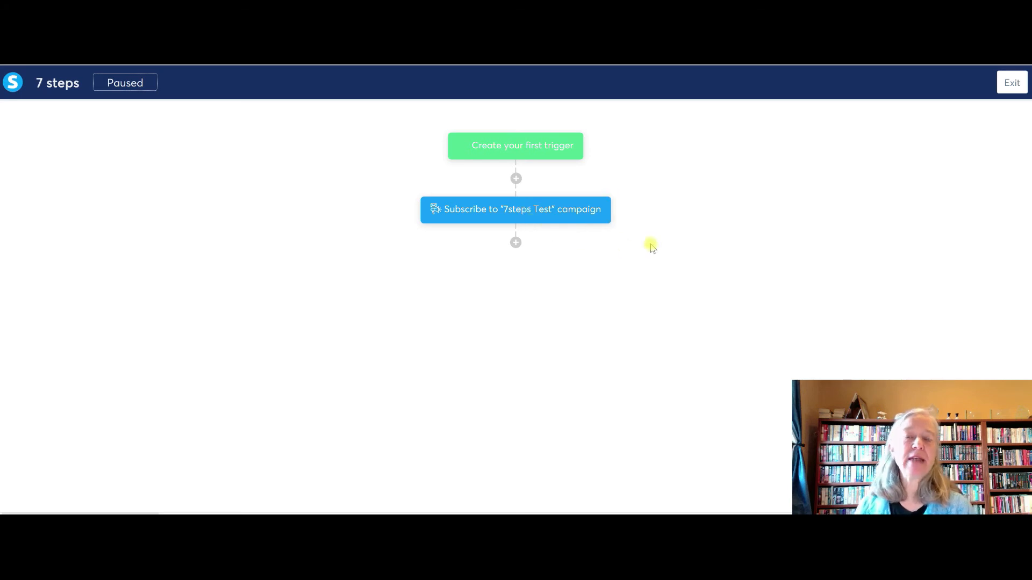
click(515, 242)
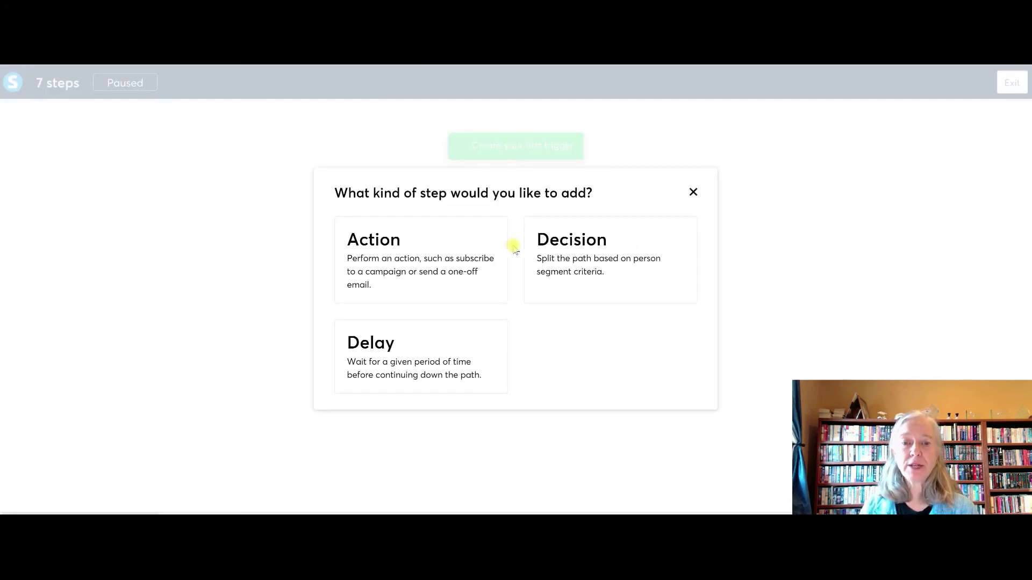
click(410, 255)
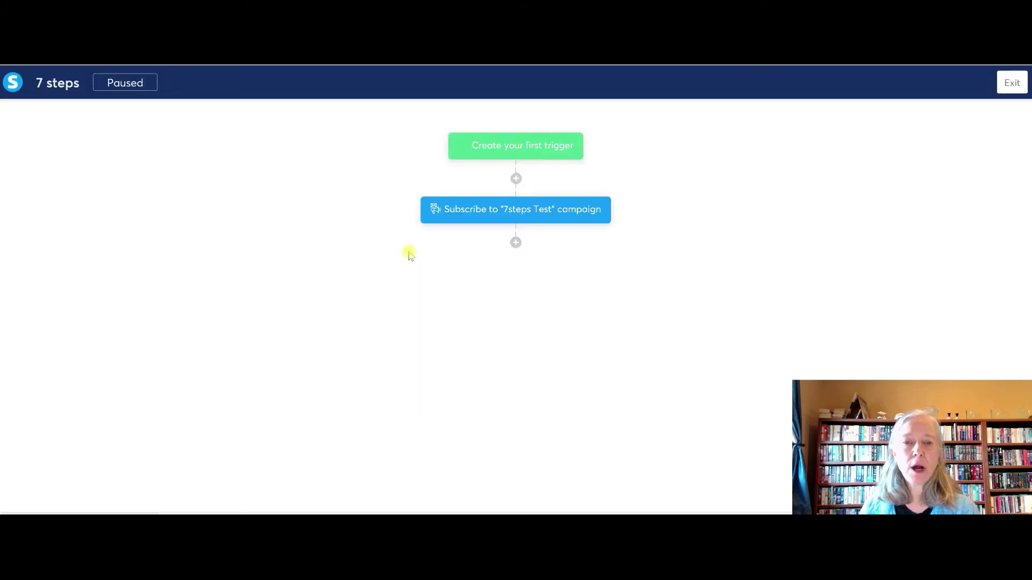
click(682, 255)
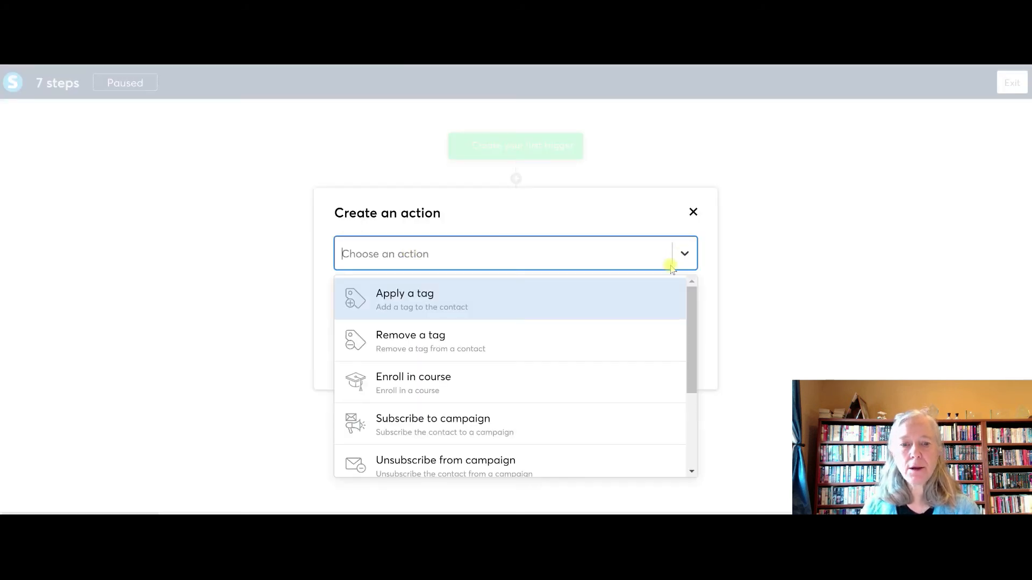
scroll(559, 384, down, 3)
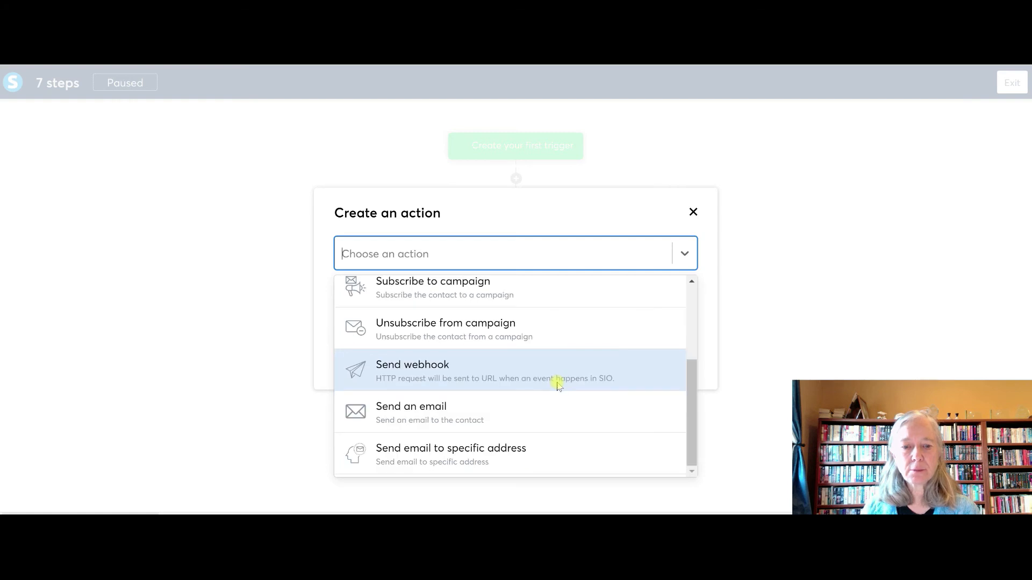
click(500, 415)
click(680, 291)
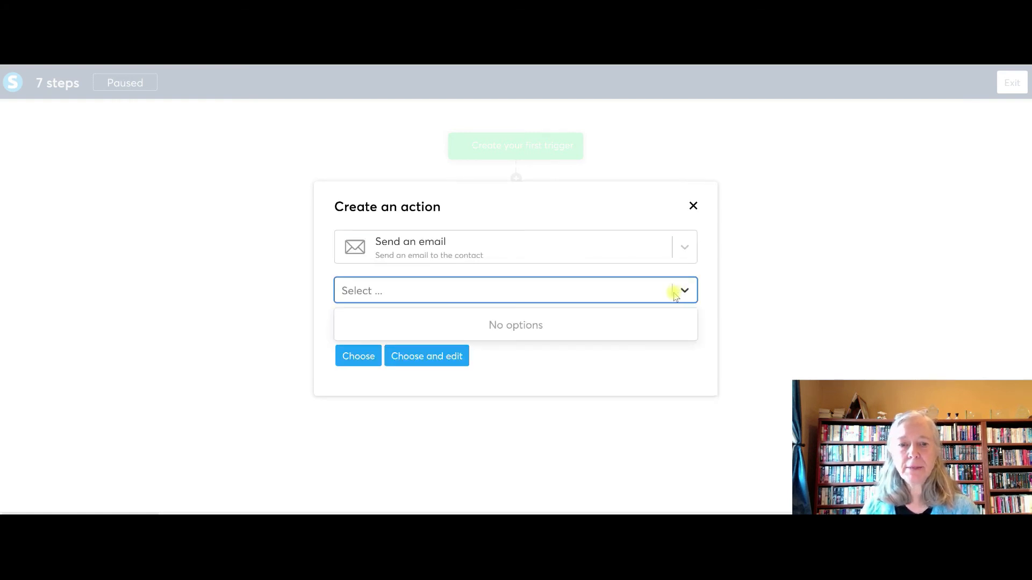
click(645, 253)
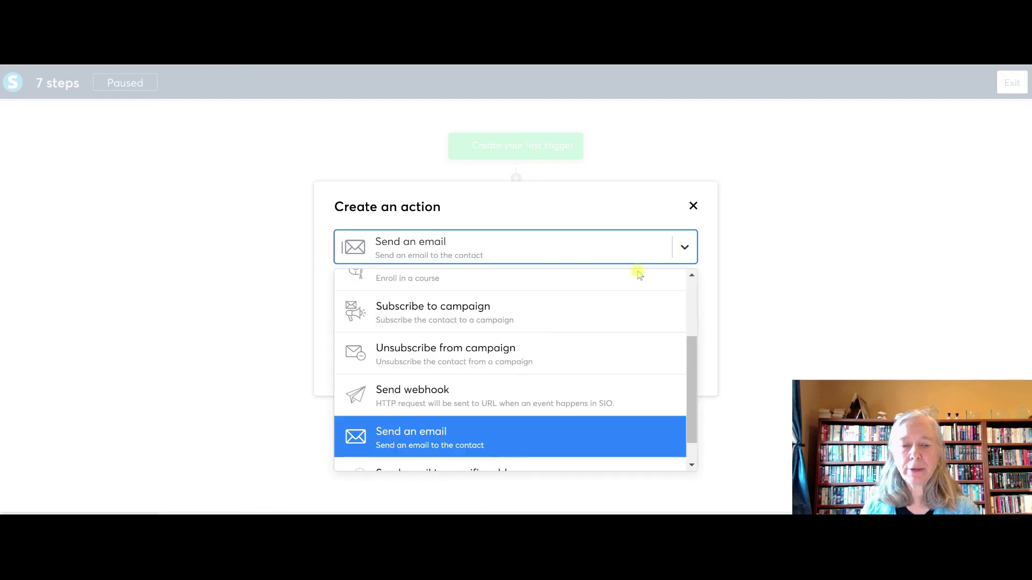
click(556, 316)
click(684, 297)
click(531, 364)
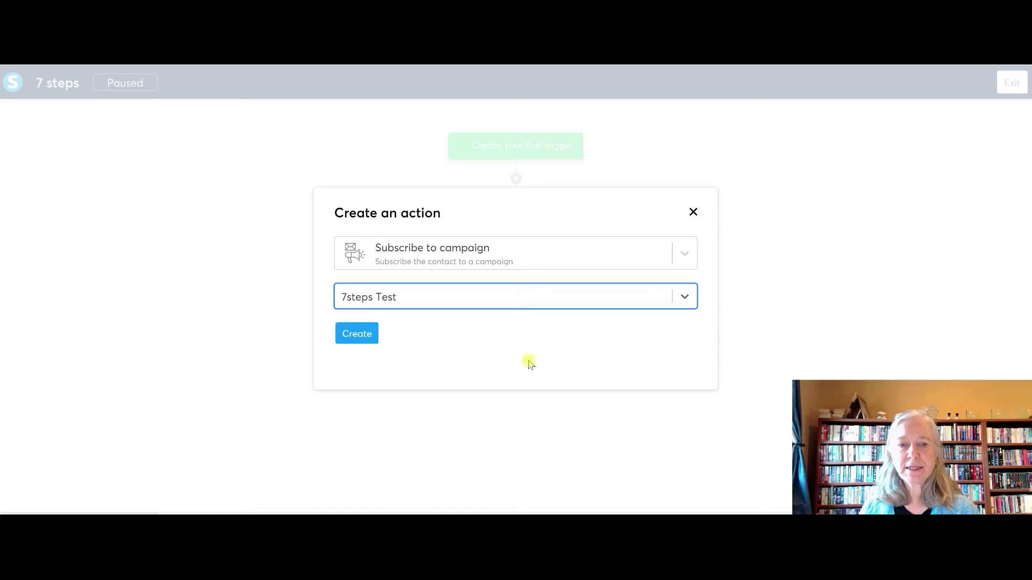
click(359, 334)
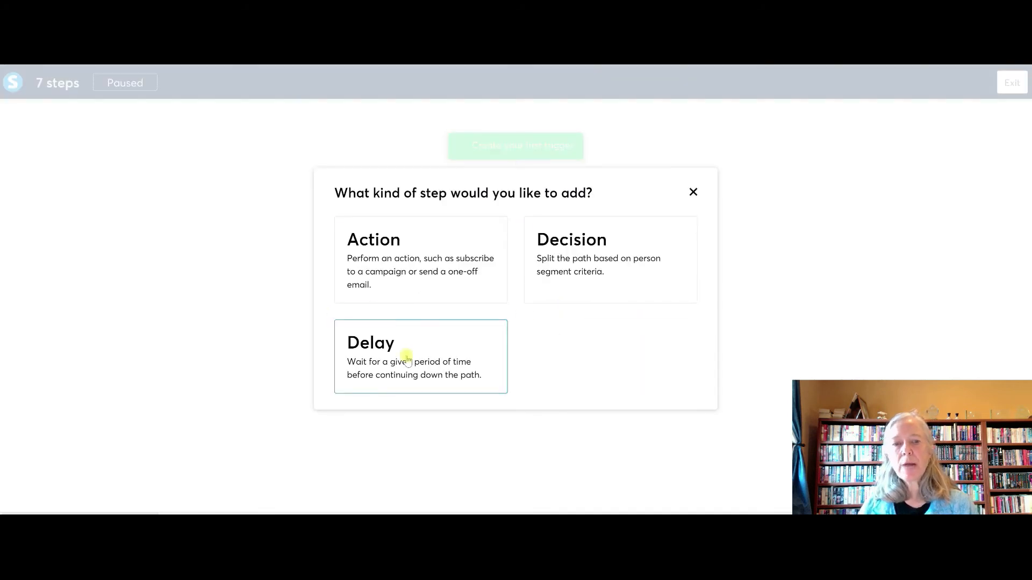
- Add a delay of 5 minutes after the campaign subscription action
click(387, 366)
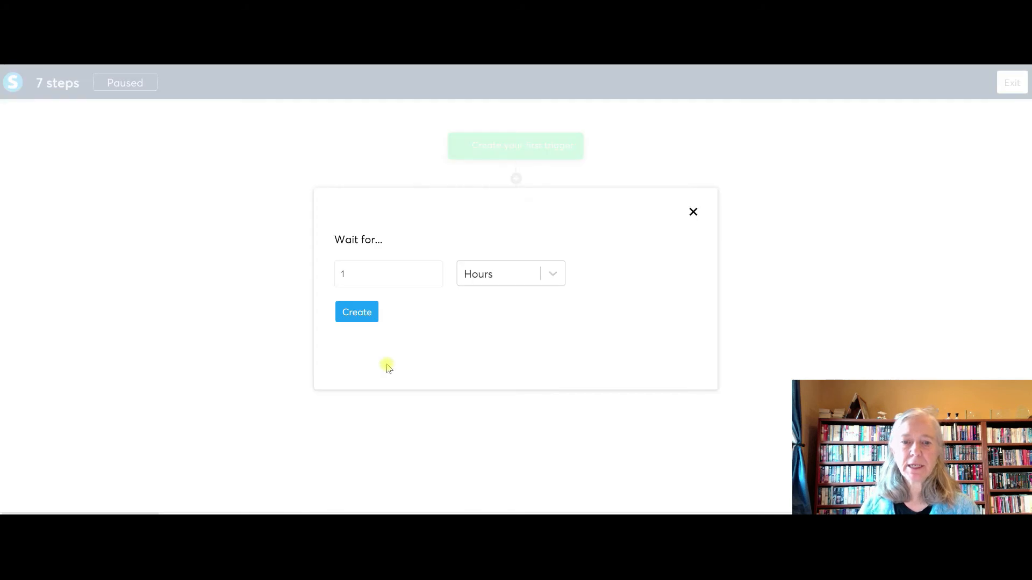
click(554, 274)
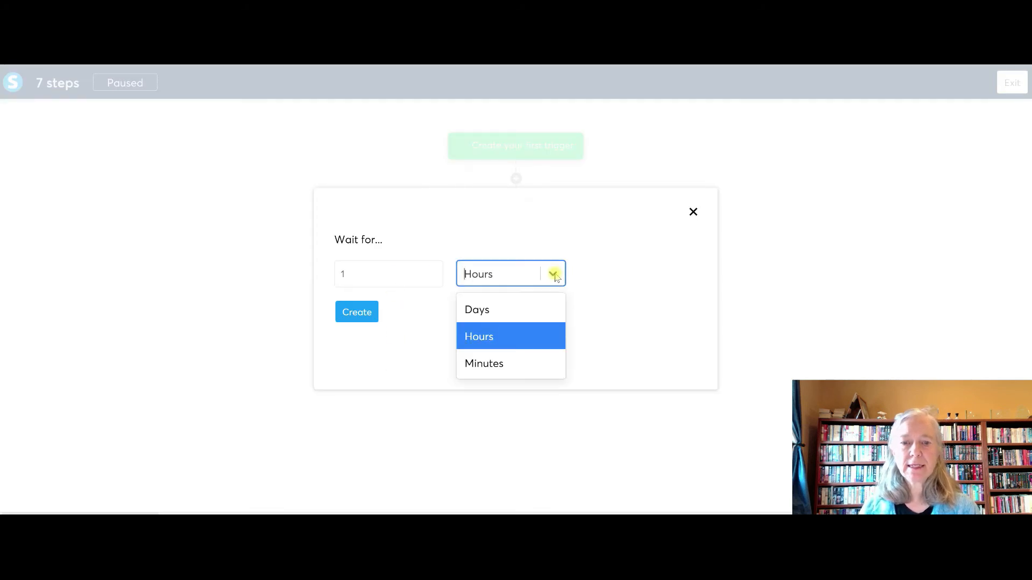
click(511, 364)
double_click(361, 280)
text(5)
click(357, 310)
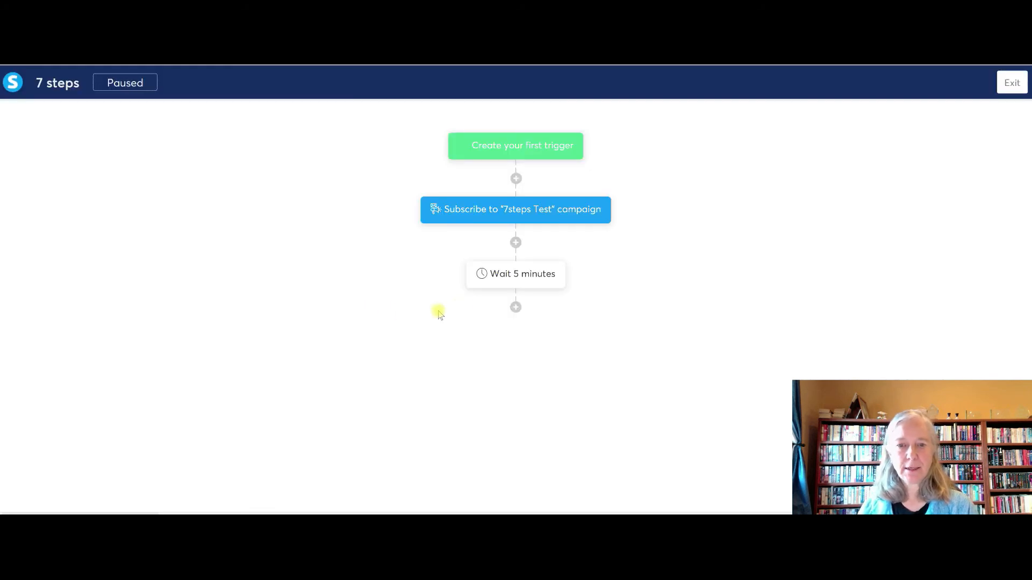
- Start a new action after the 5-minute delay that sends an email to the contact, and check its selectable emails
click(515, 308)
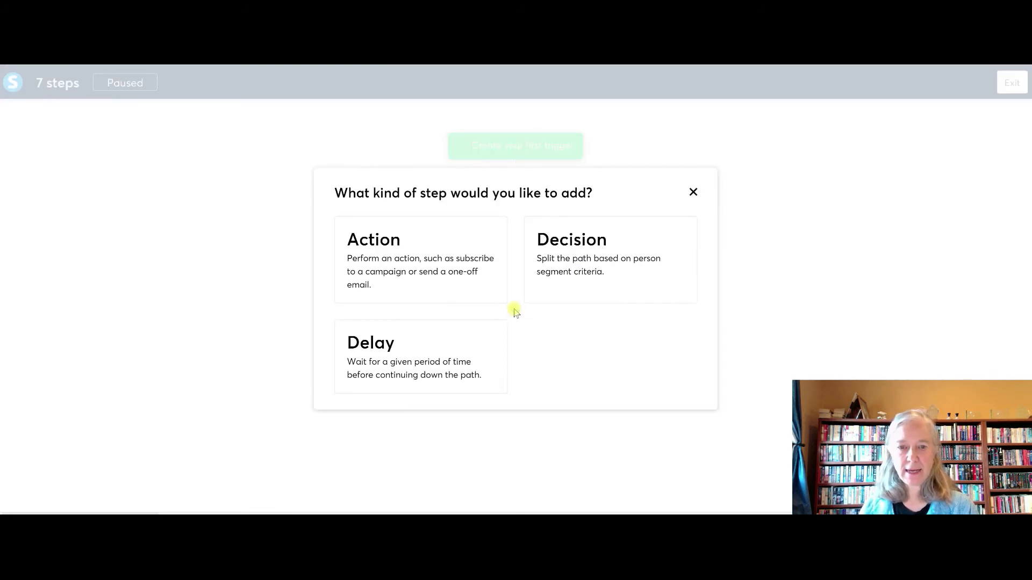
click(409, 263)
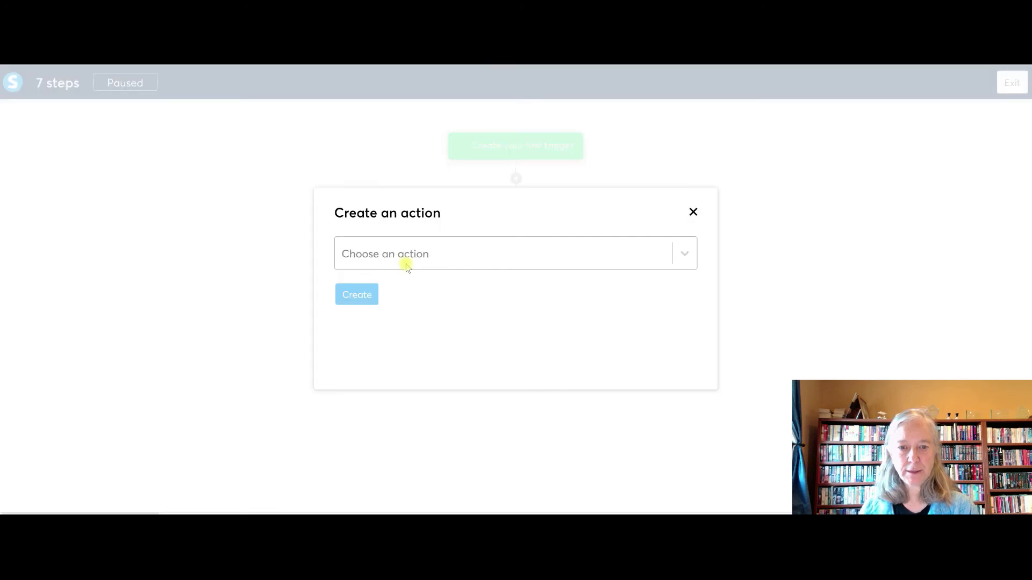
click(684, 254)
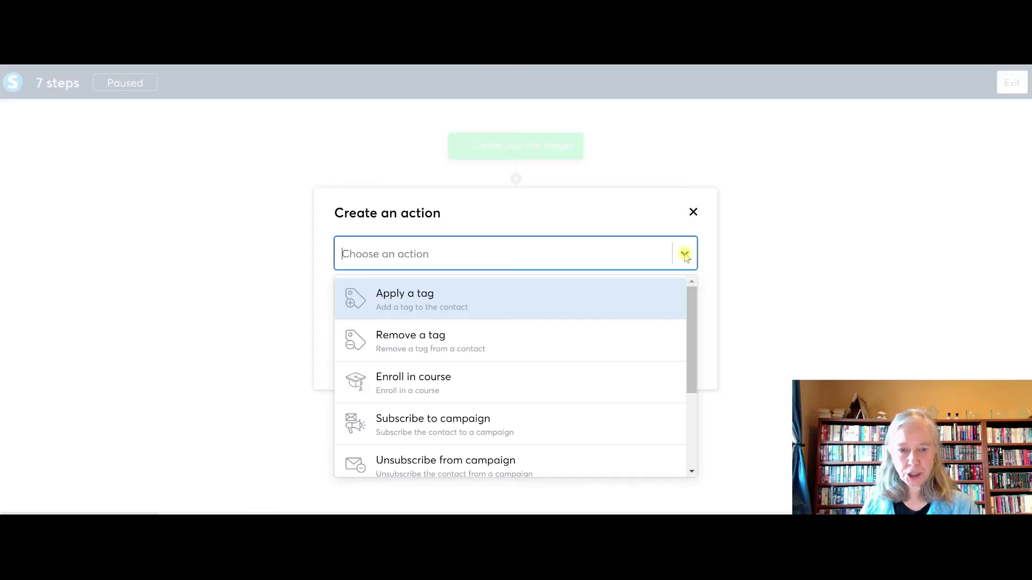
scroll(521, 417, down, 3)
click(520, 417)
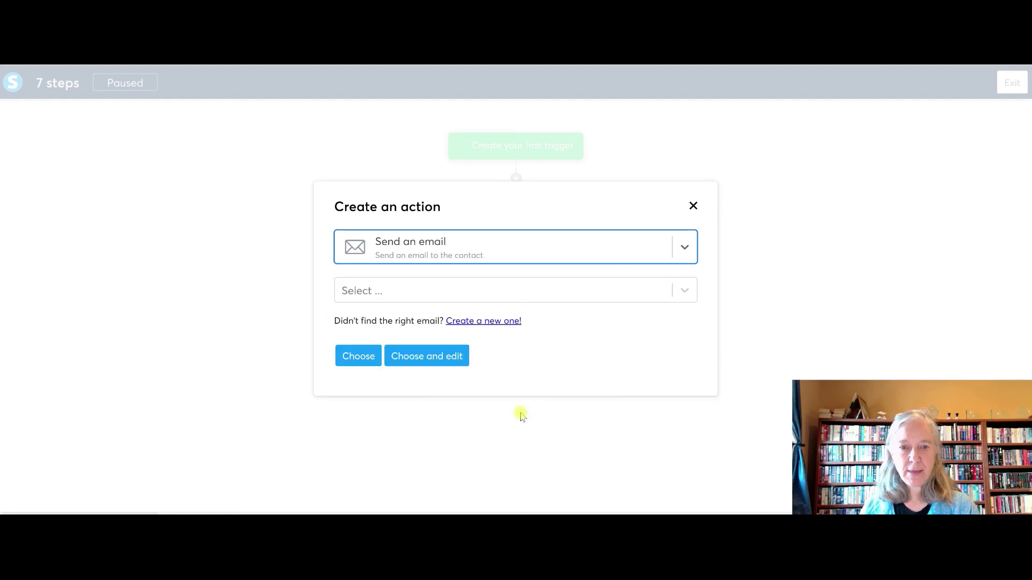
click(685, 292)
click(686, 291)
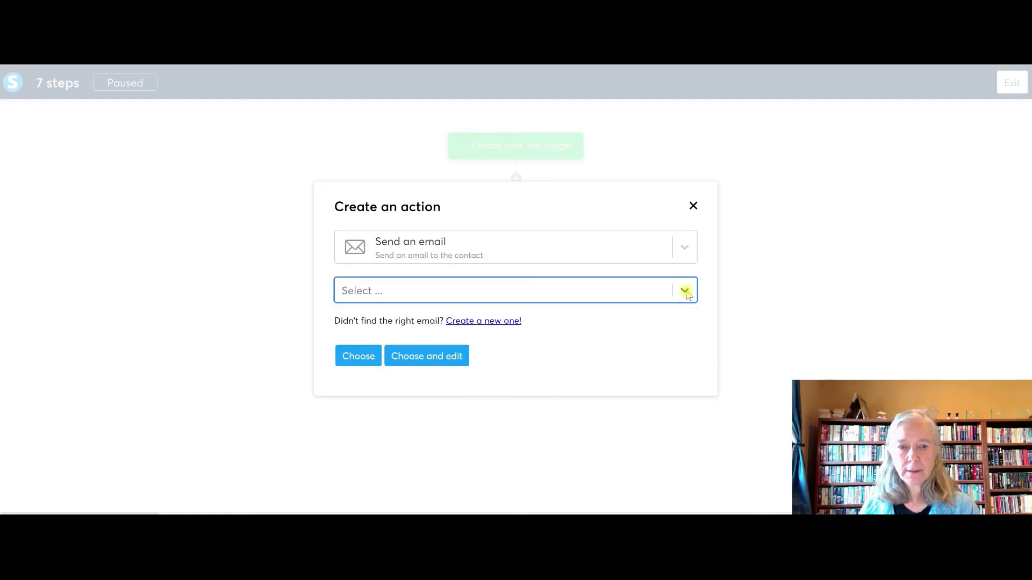
- Create a new email for the action with the subject "here is your product" and open it for editing
click(511, 323)
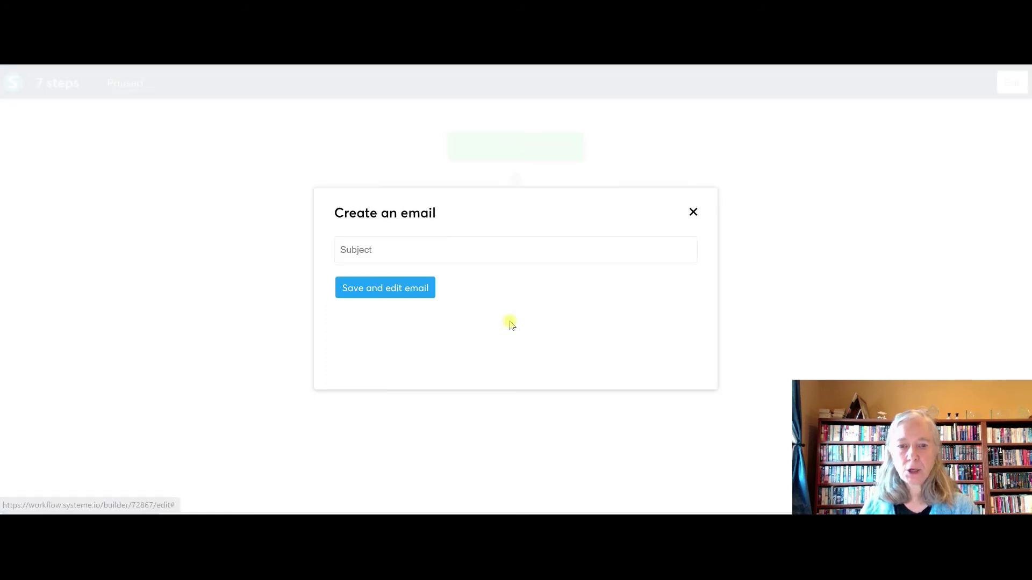
click(490, 254)
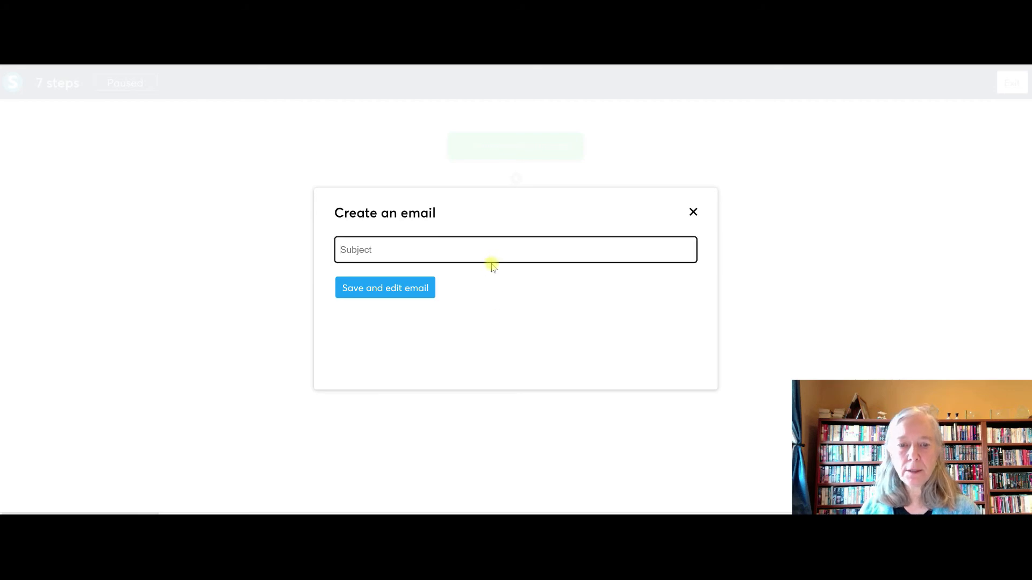
text(here is y)
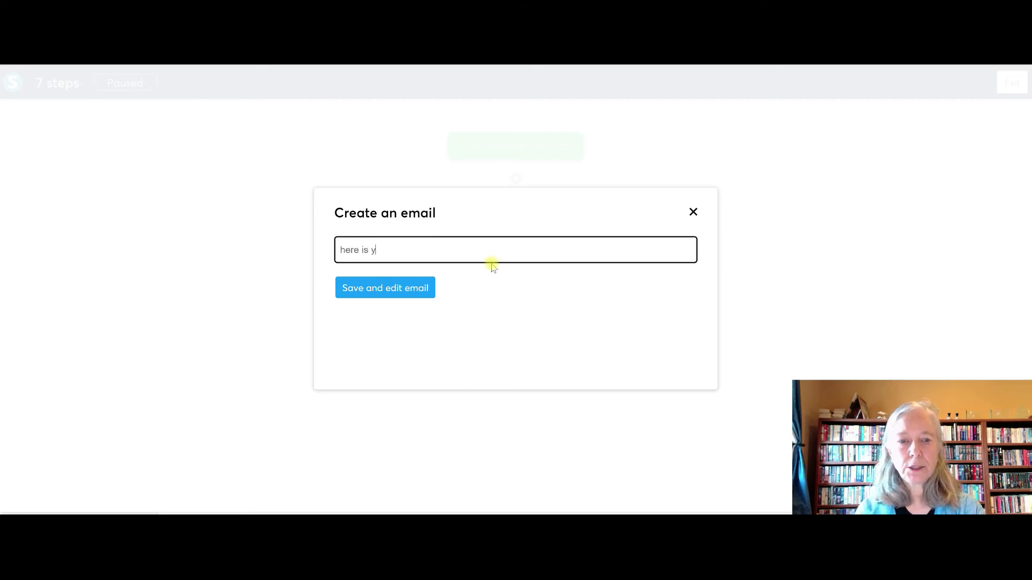
text(our product)
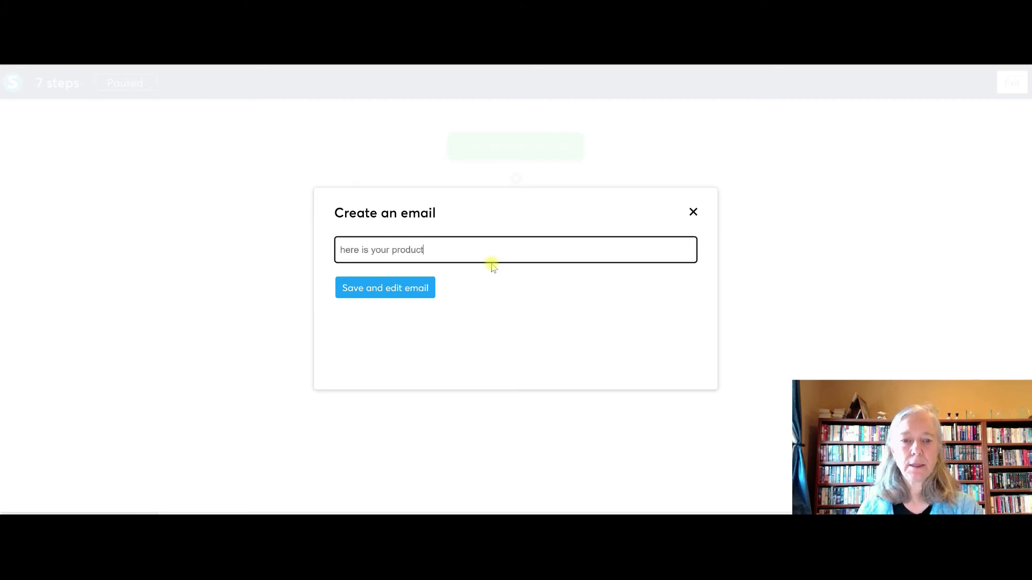
click(422, 290)
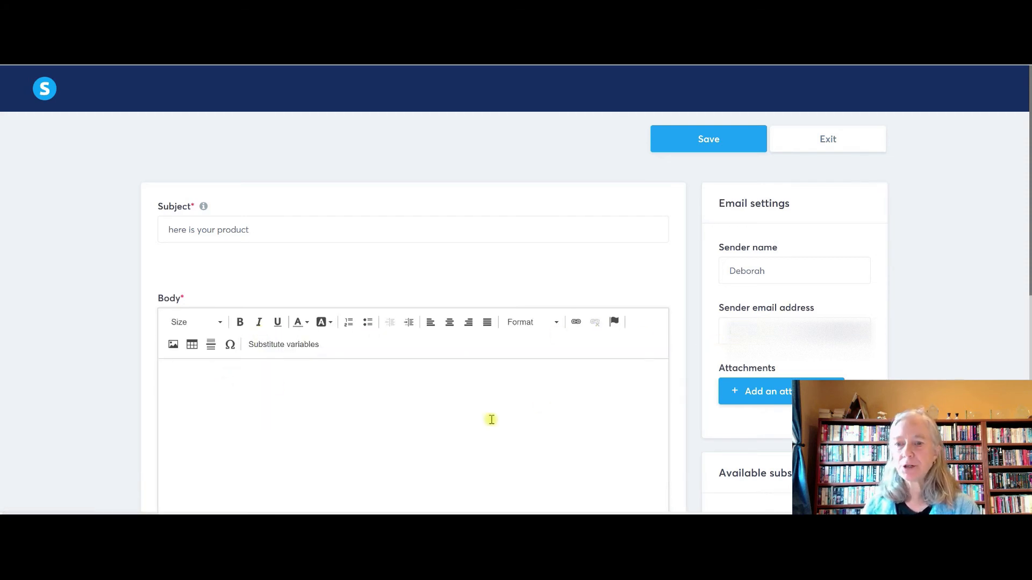
scroll(445, 396, down, 3)
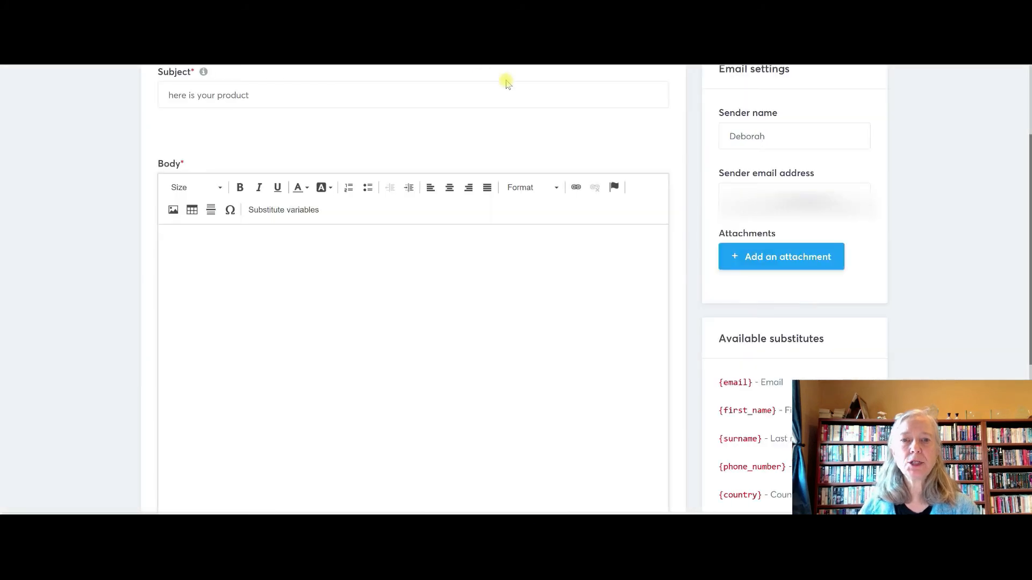
- Begin the email body with the greeting "Hey" followed by the {first_name} substitute copied from the available substitutes
click(300, 253)
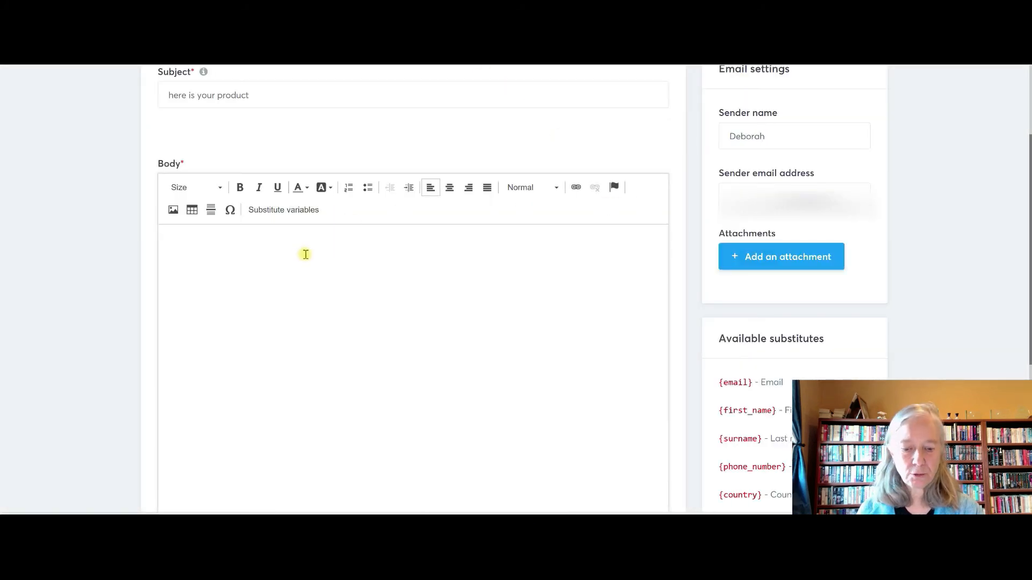
text(Hey)
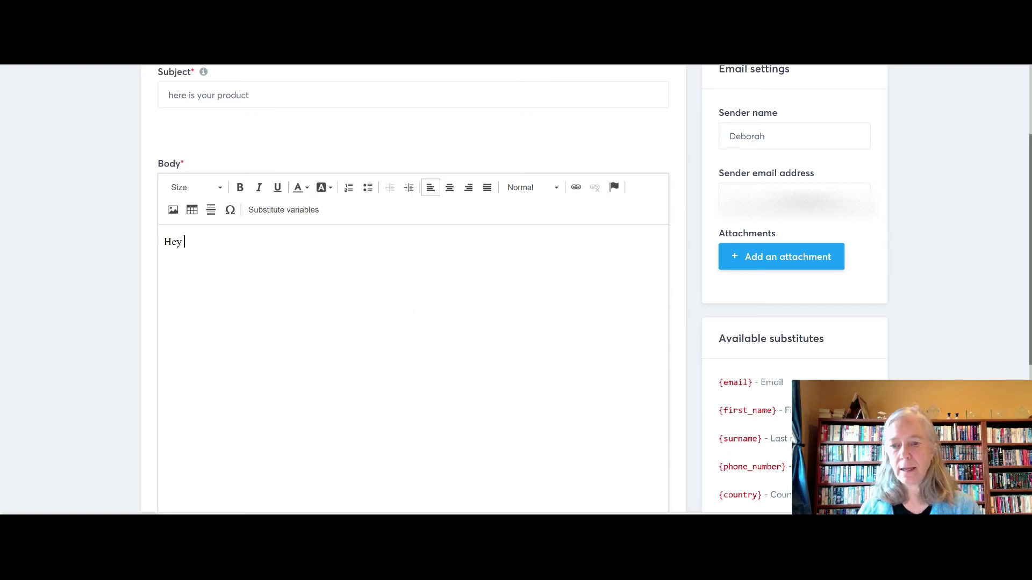
drag(777, 410, 710, 411)
key(ctrl+c)
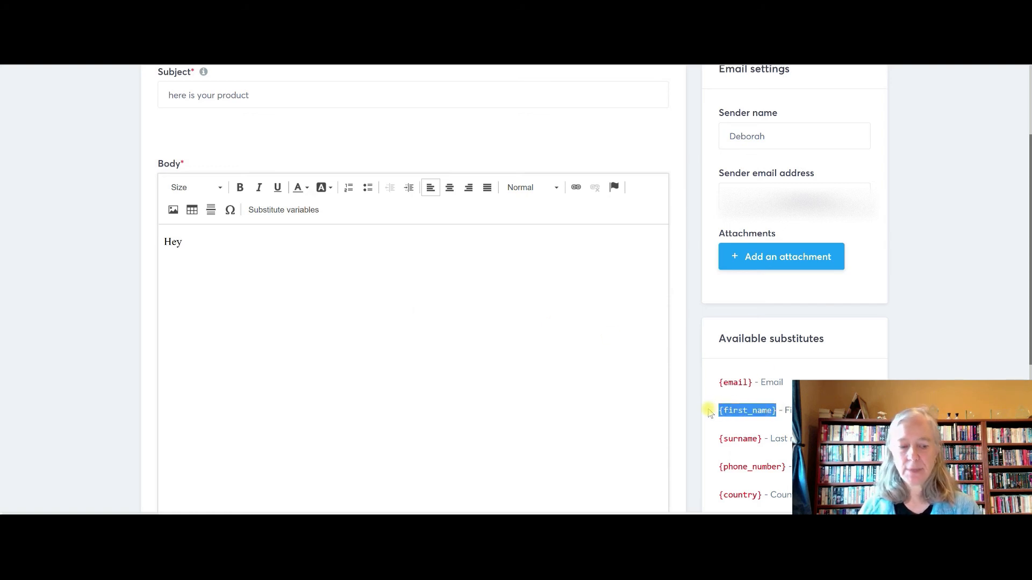
click(211, 244)
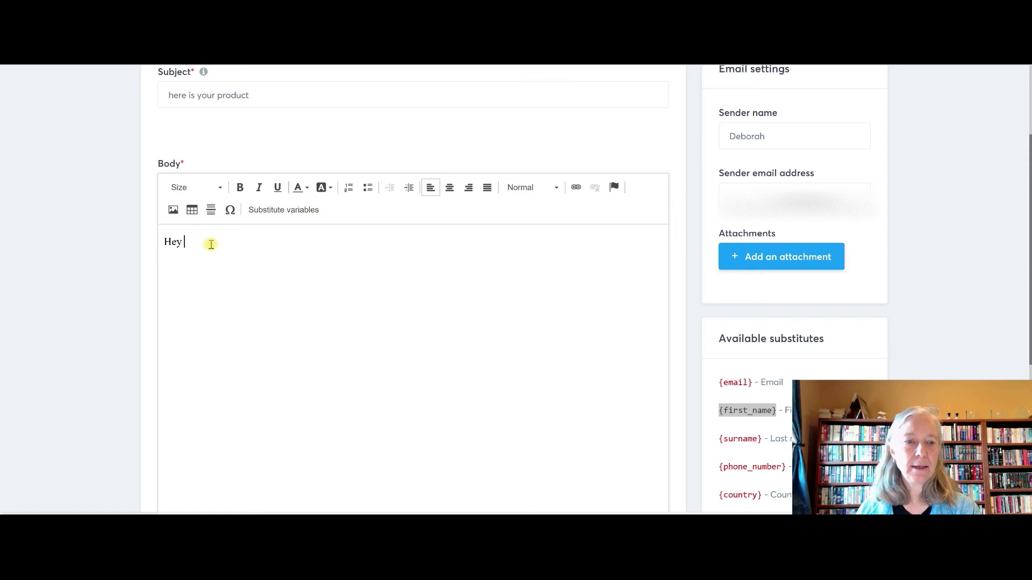
key(ctrl+v)
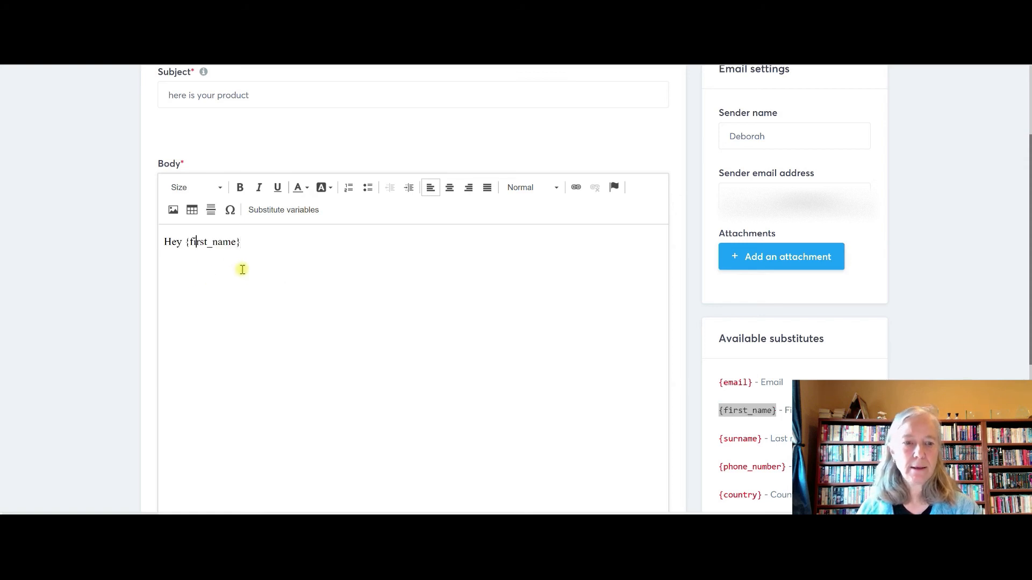
- Add the lines "Here is your pdf" and "Name" below the greeting, and save the email
text(He)
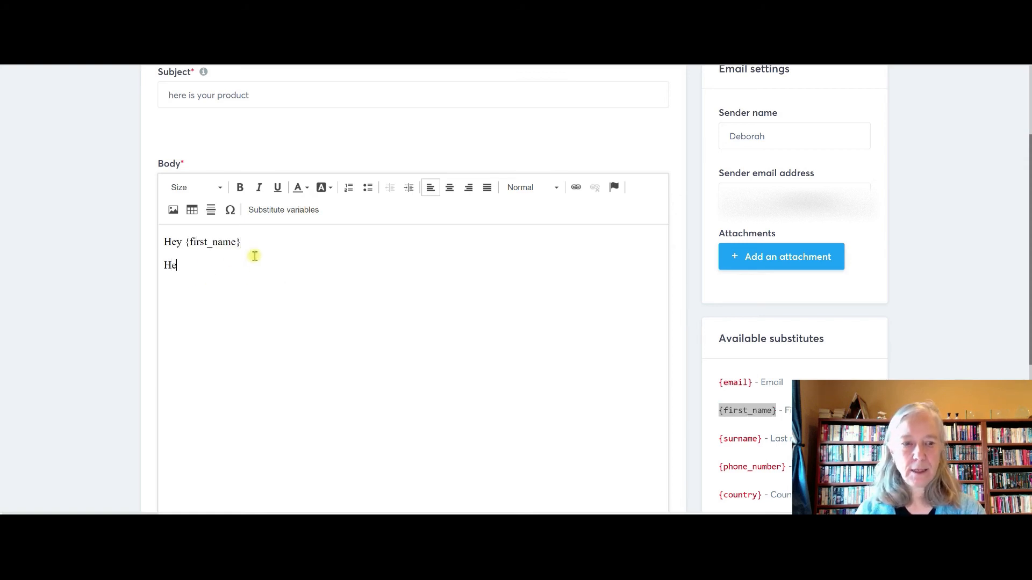
text(re is your pdf )
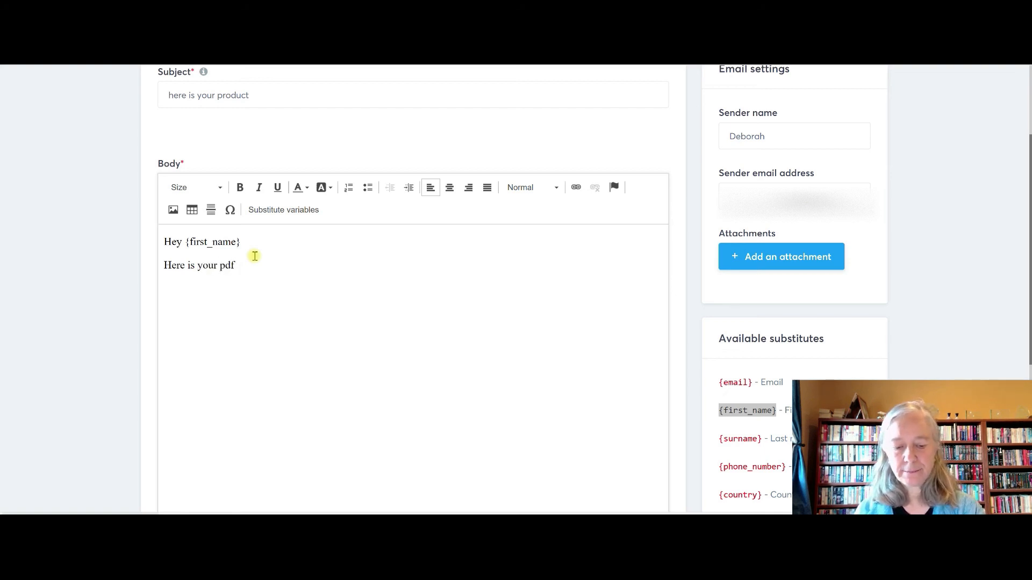
text(Name)
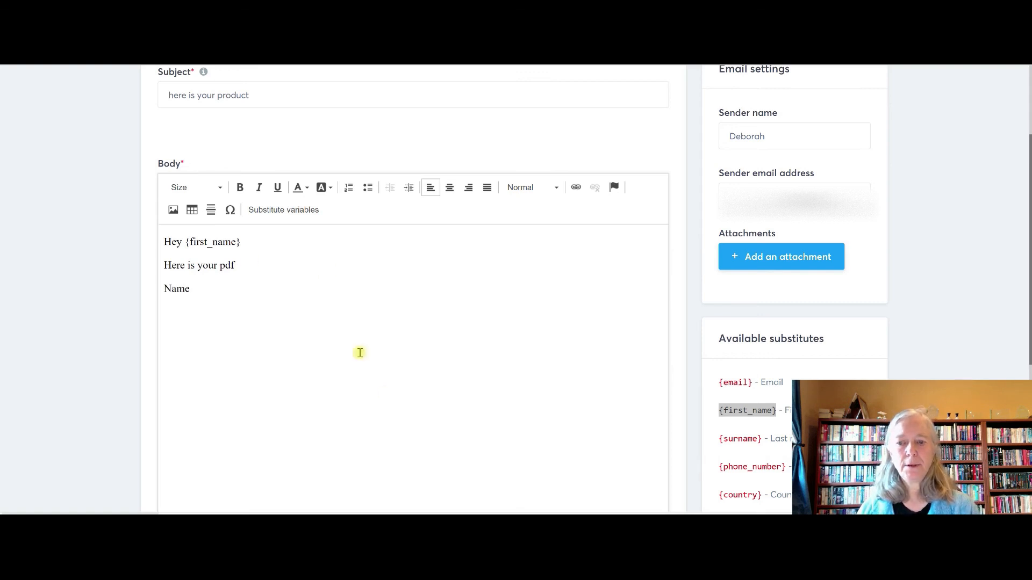
scroll(386, 394, down, 1)
scroll(386, 394, down, 5)
scroll(386, 390, up, 8)
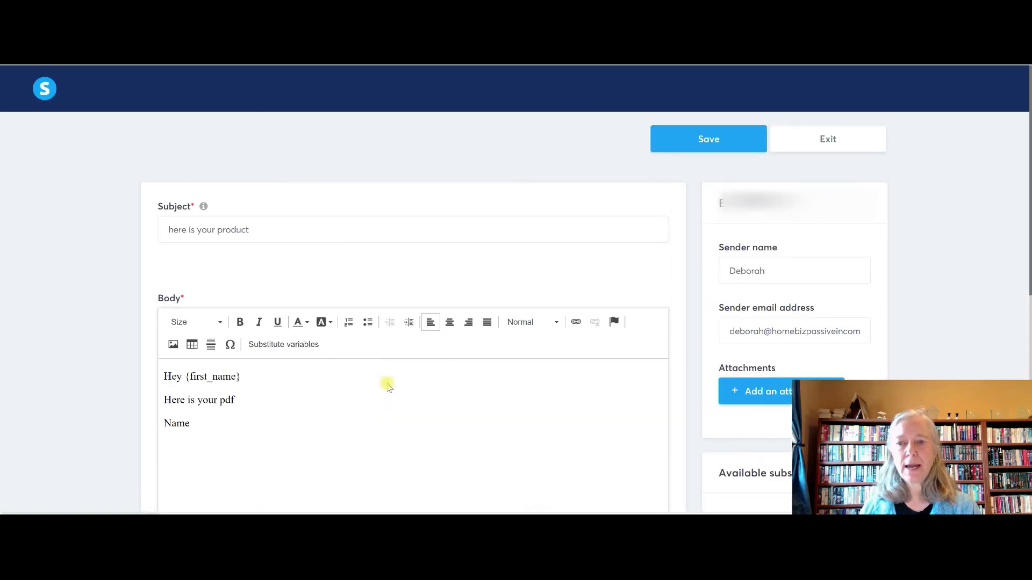
click(720, 139)
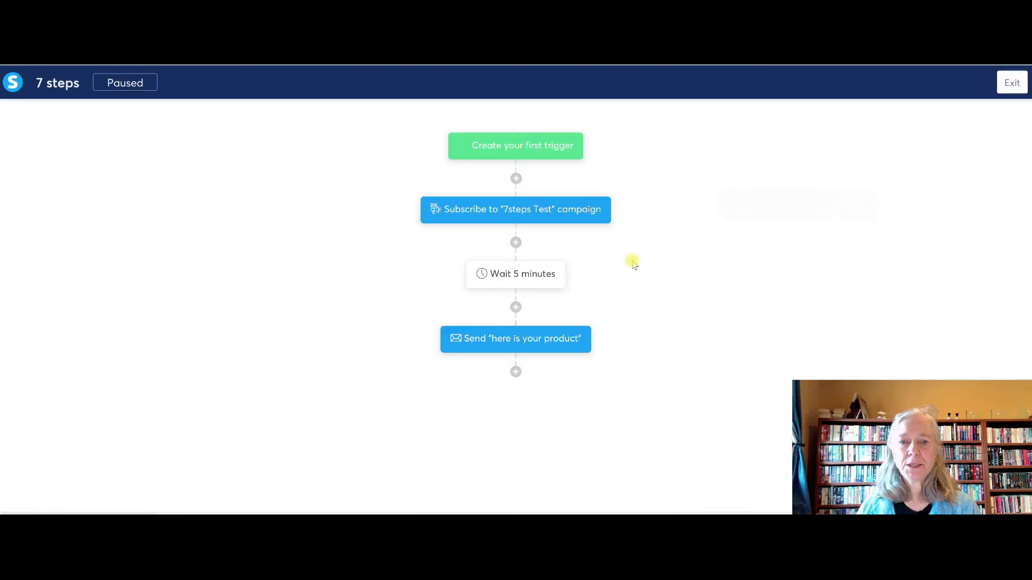
- Add a delay of 1 day after the "here is your product" email action and exit the workflow
click(516, 371)
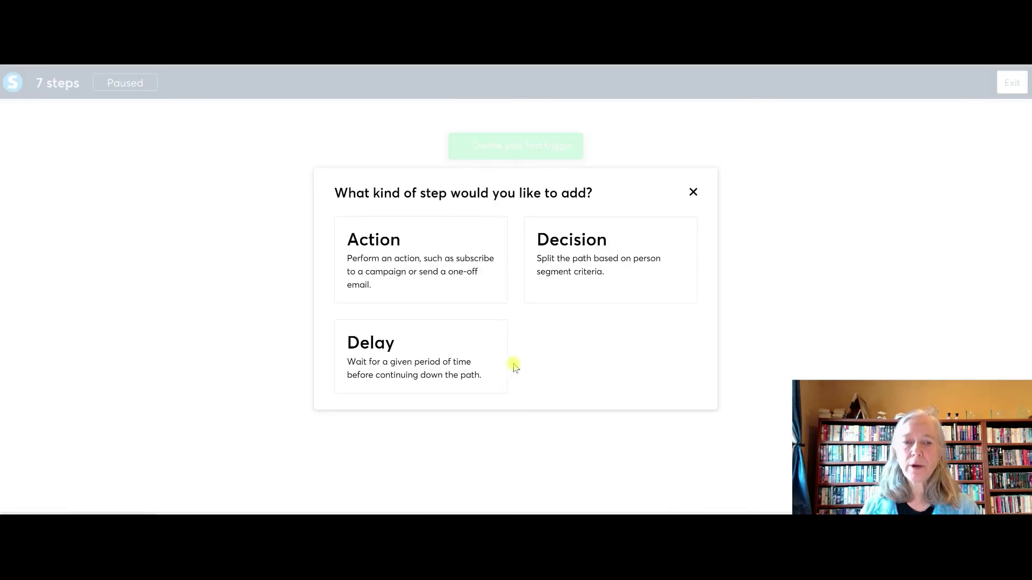
click(414, 369)
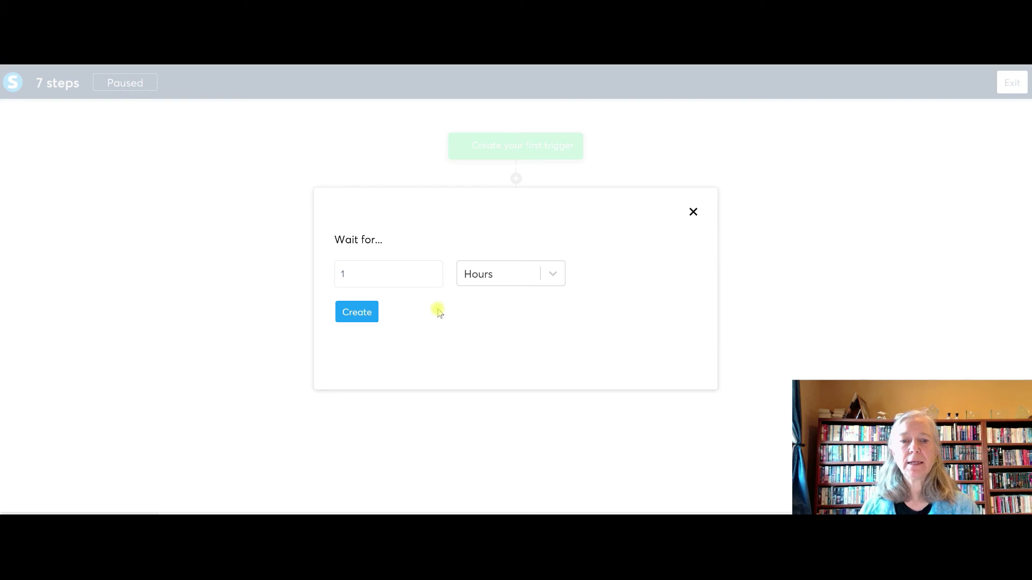
click(552, 275)
click(525, 310)
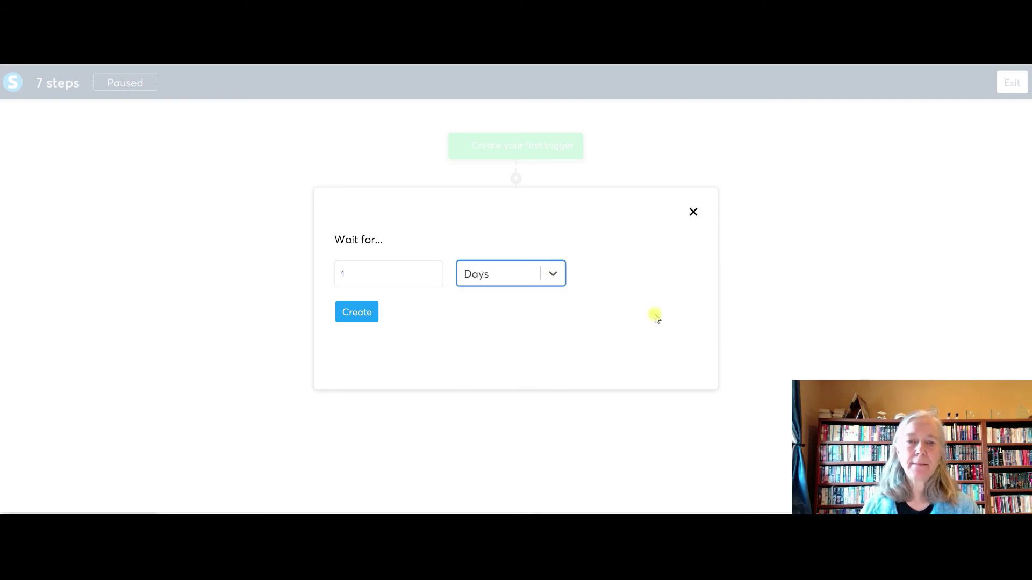
click(354, 312)
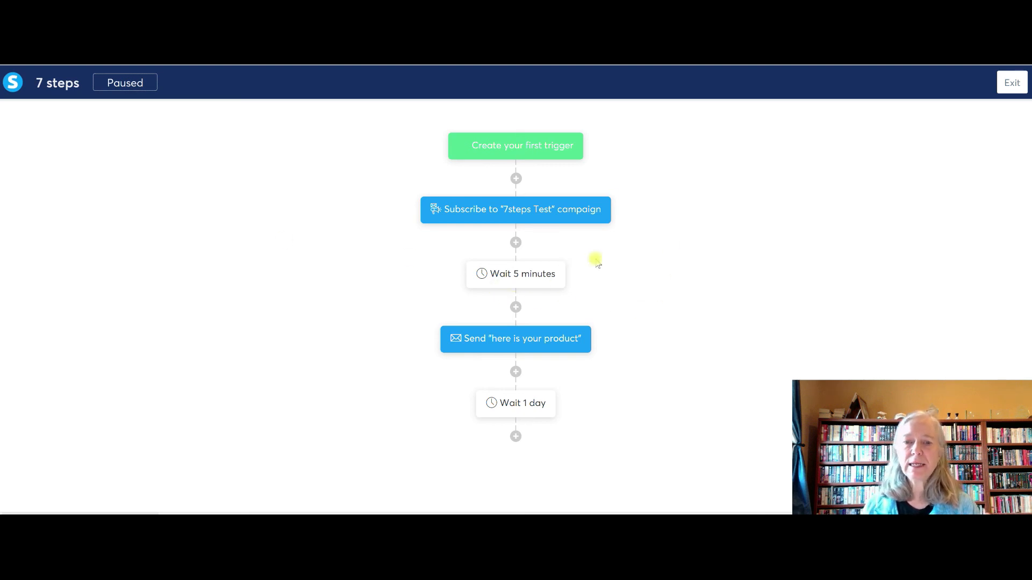
mouse_move(520, 278)
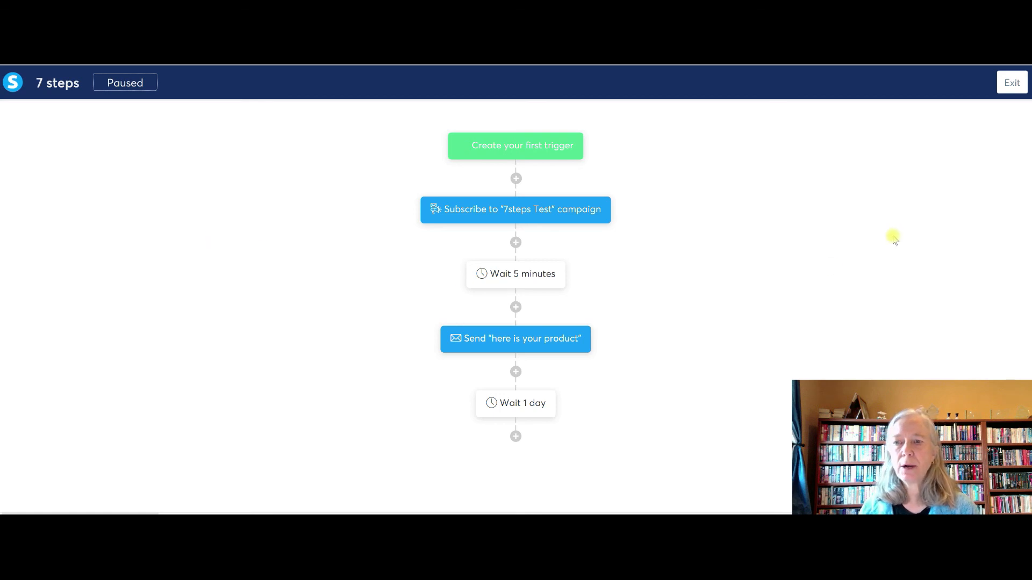
click(1013, 84)
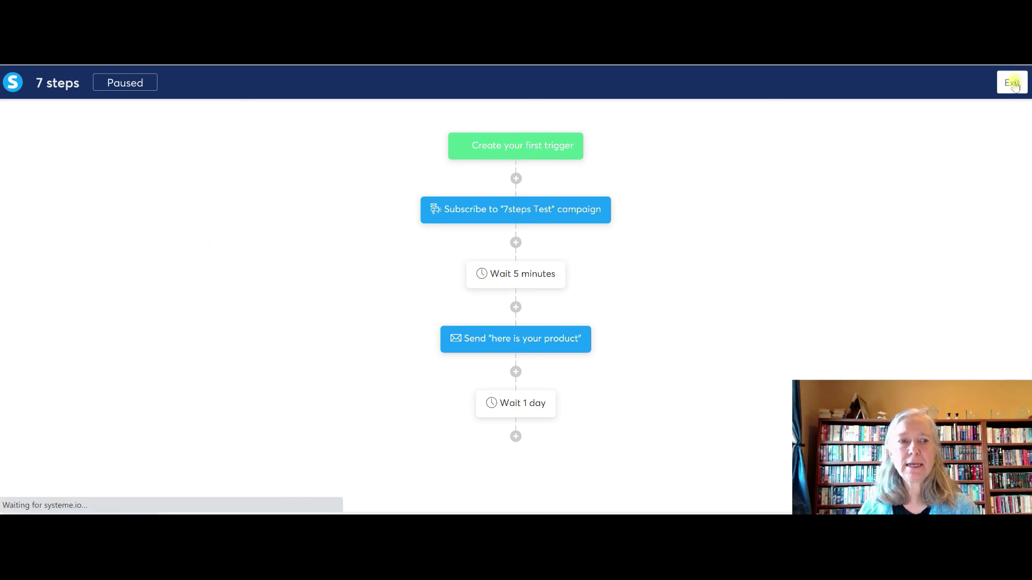